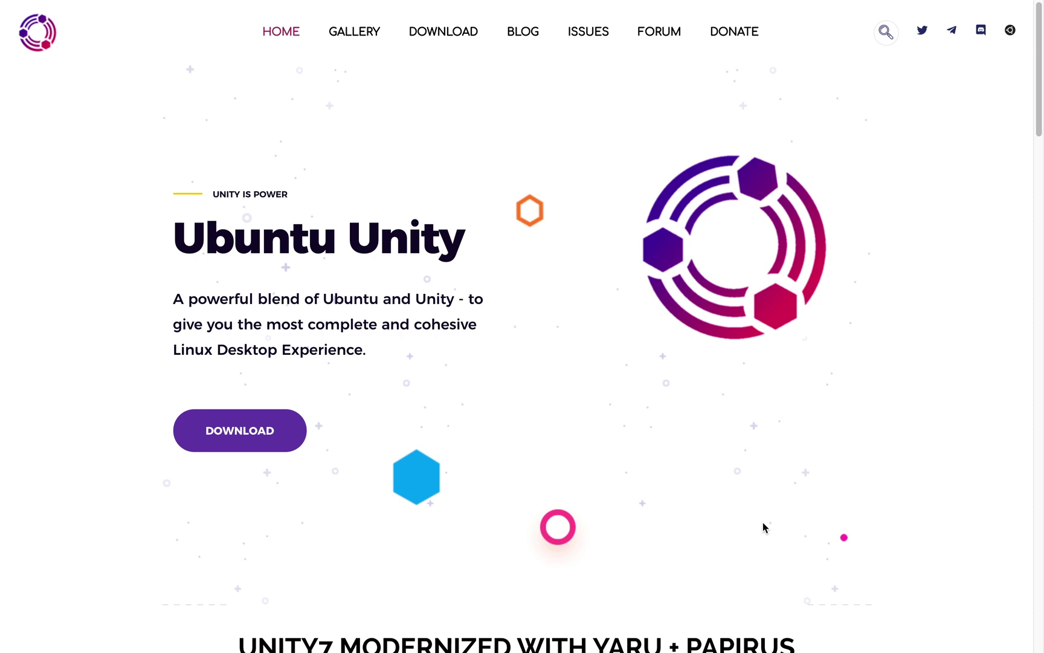
# Scroll the Ubuntu Unity homepage past the Unity7 Yaru + Papirus section and feature cards
pyautogui.scroll(-10, 763, 522)
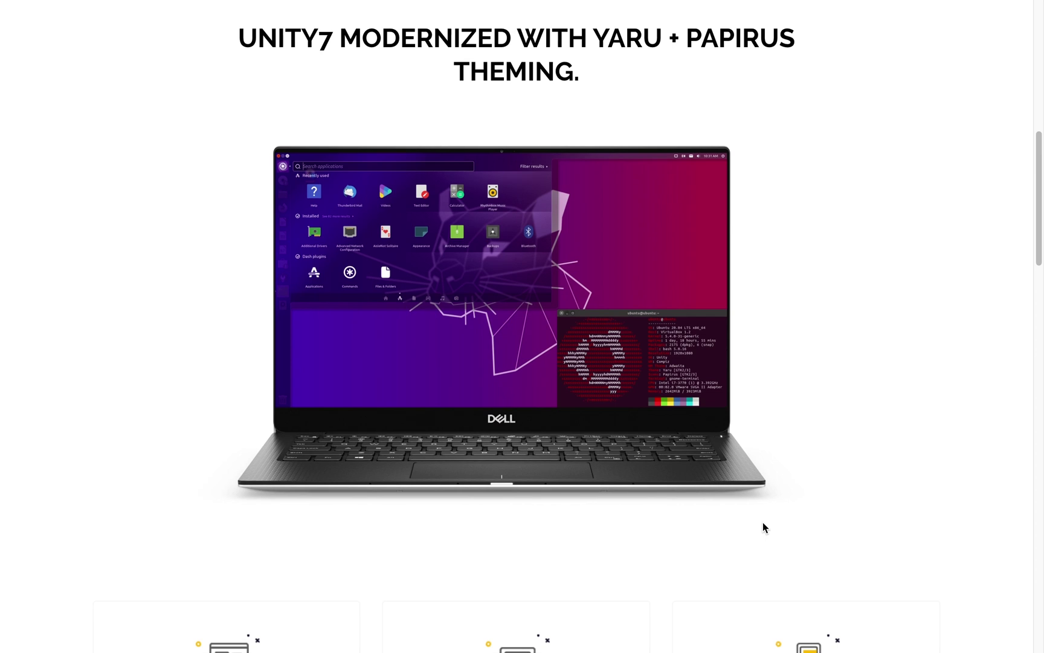
pyautogui.scroll(-8, 762, 522)
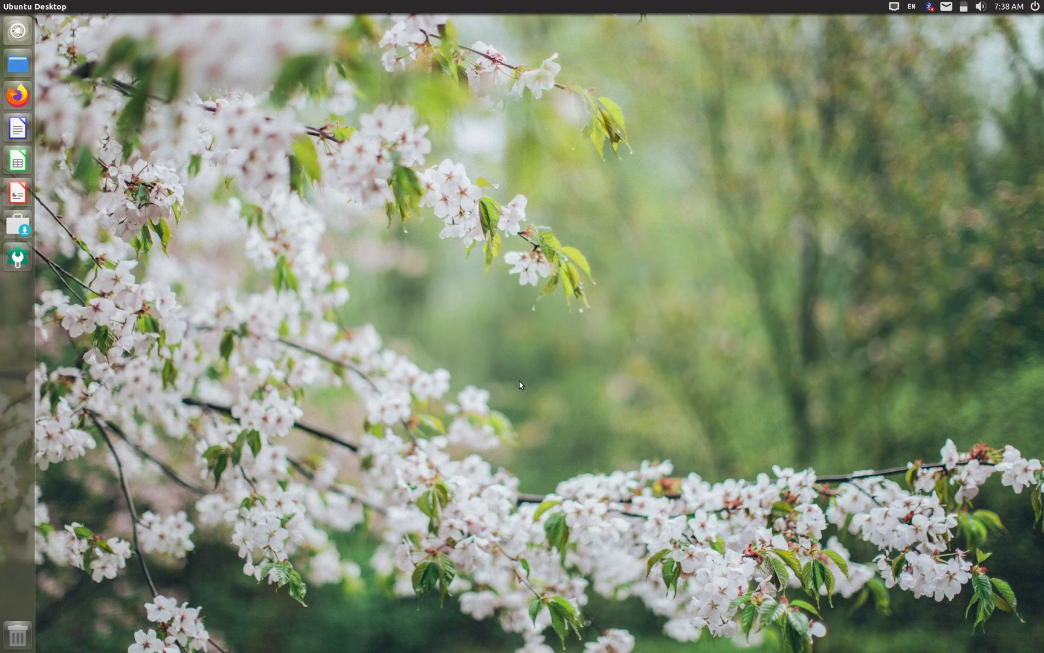
pyautogui.rightClick(520, 380)
pyautogui.click(406, 375)
pyautogui.click(10, 28)
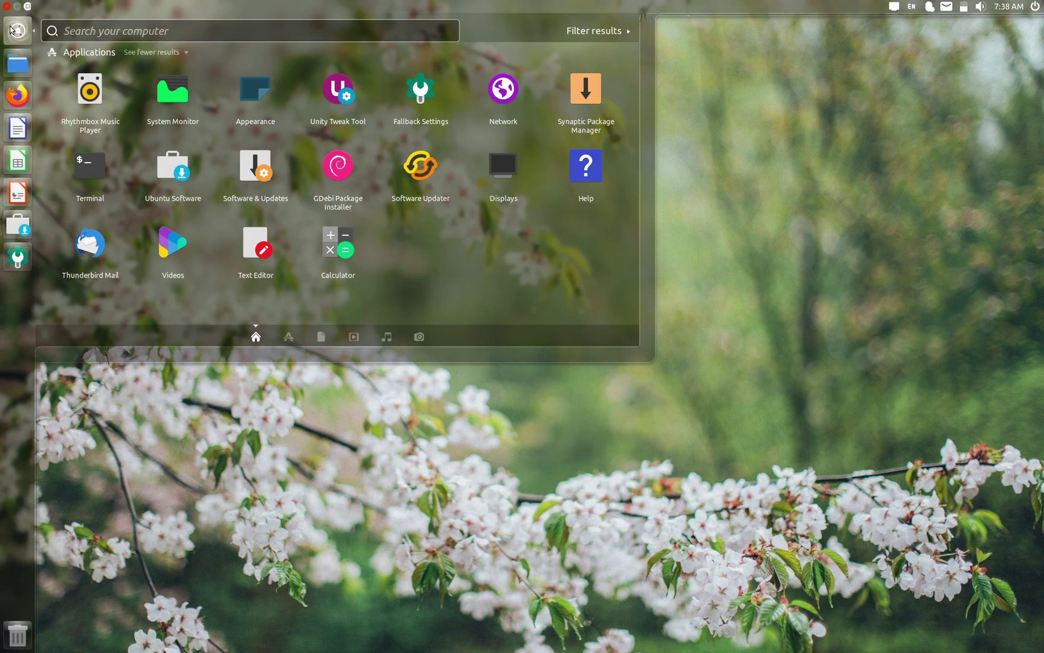
pyautogui.click(288, 337)
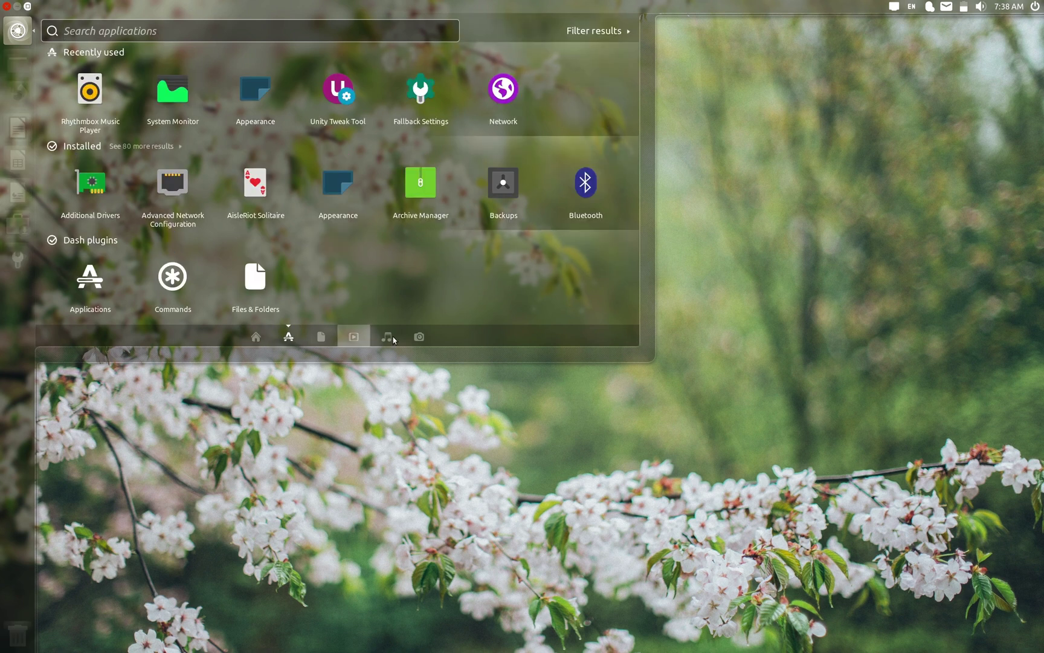
pyautogui.click(419, 337)
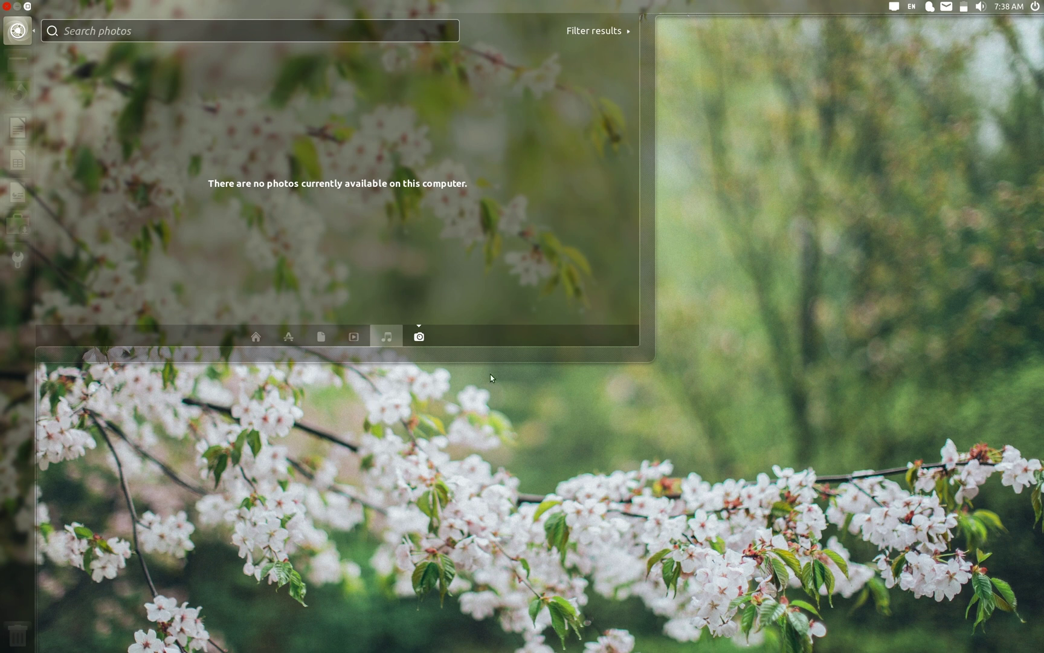
pyautogui.press('Escape')
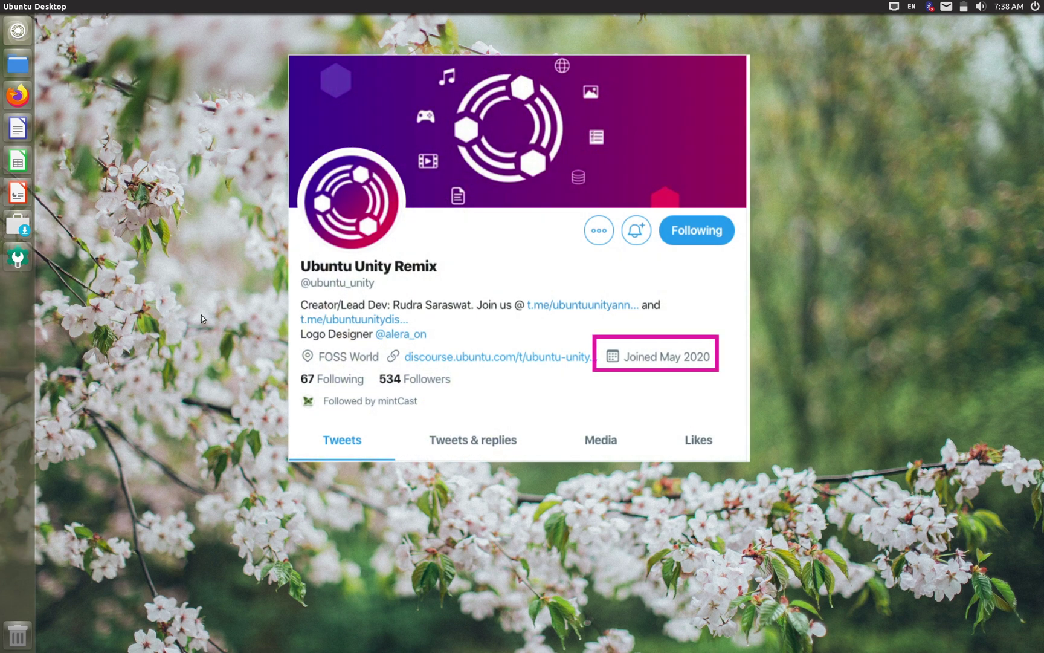
pyautogui.click(1008, 7)
pyautogui.moveTo(953, 11)
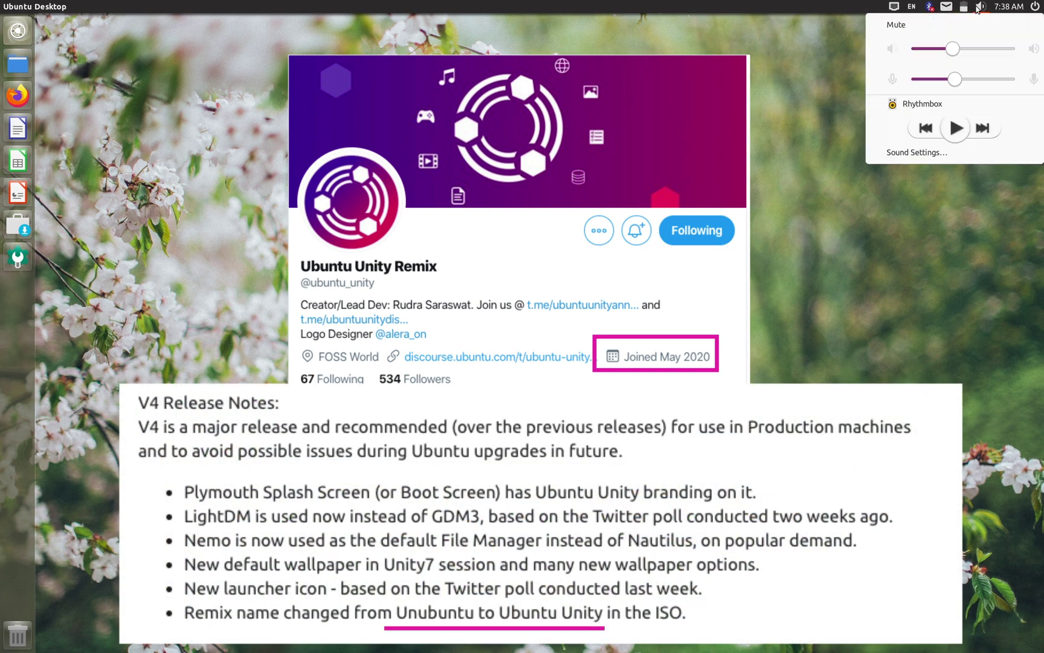
pyautogui.moveTo(1035, 8)
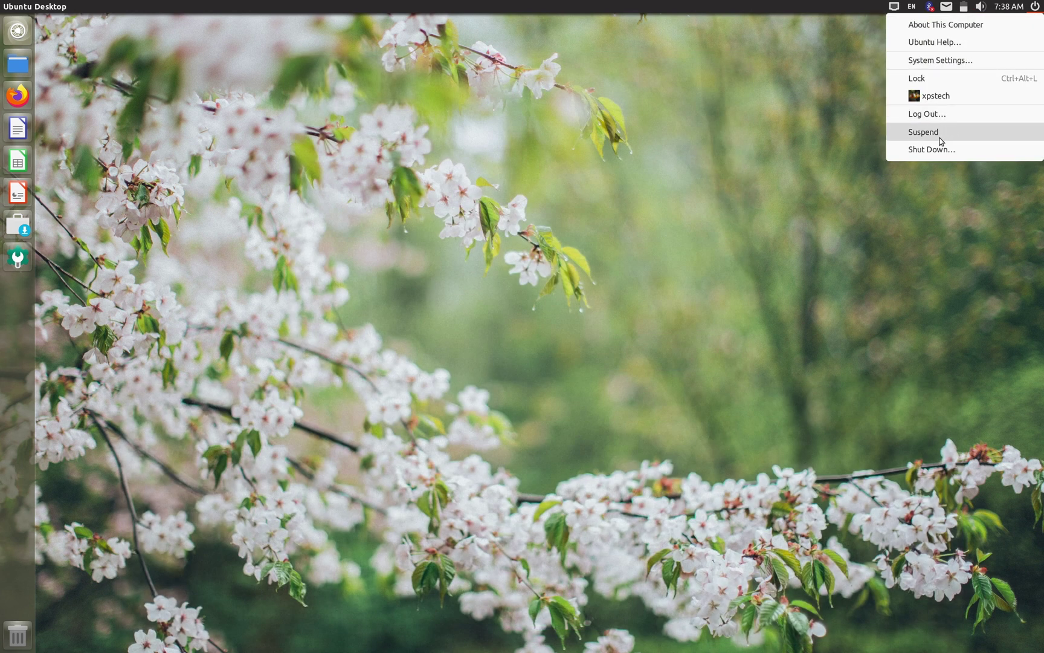
pyautogui.click(671, 156)
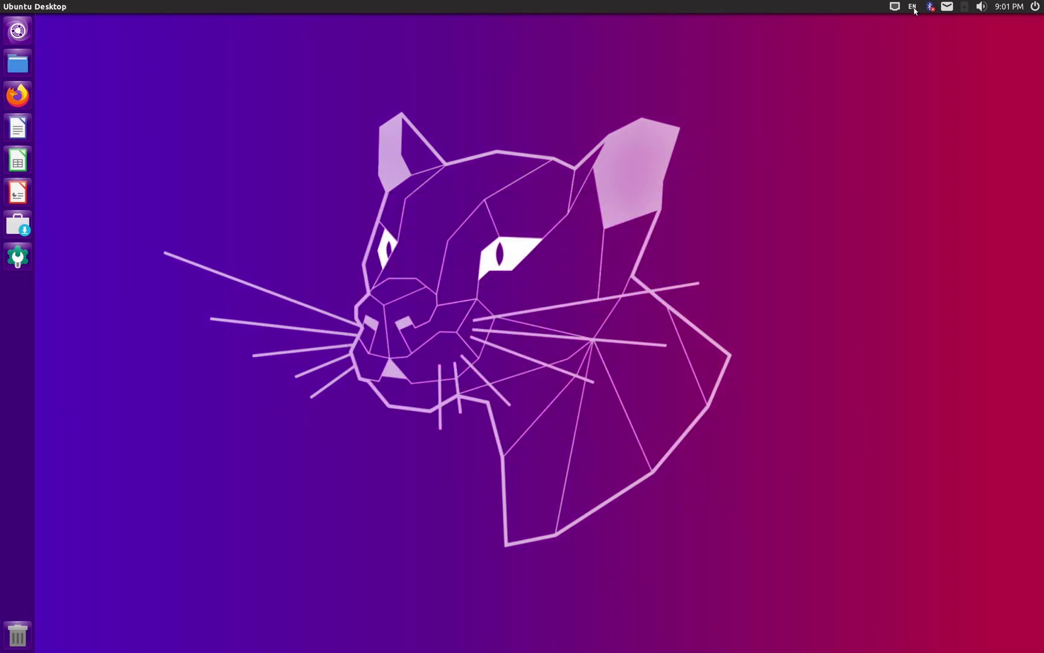
# Set the wallpaper to the white cherry-blossom photo from the Pictures Folder, then close Appearance
pyautogui.click(1009, 7)
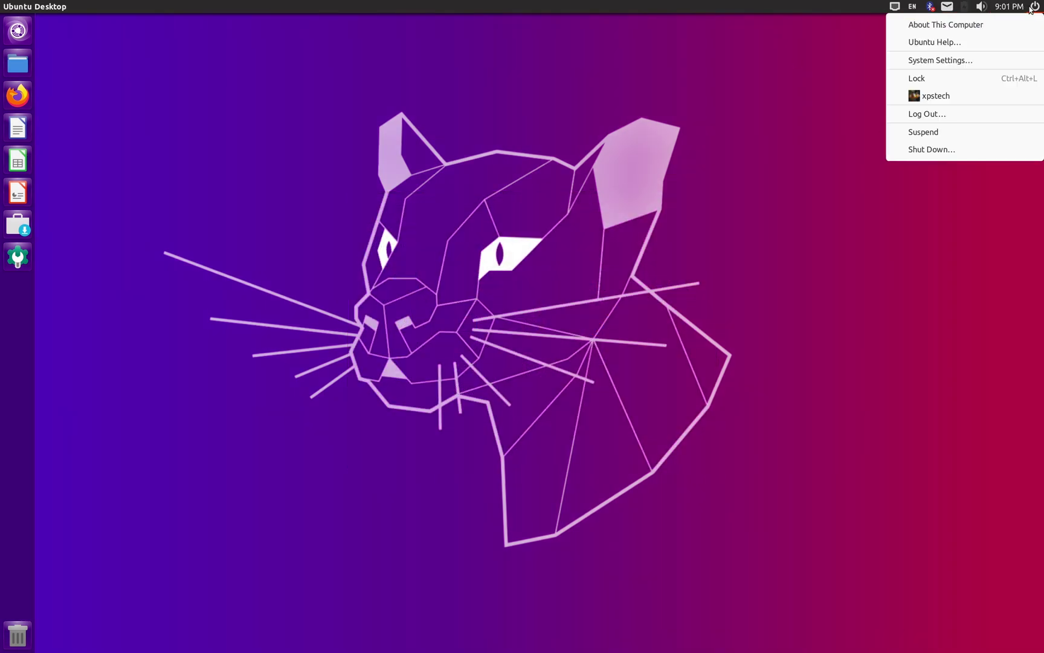
pyautogui.moveTo(895, 8)
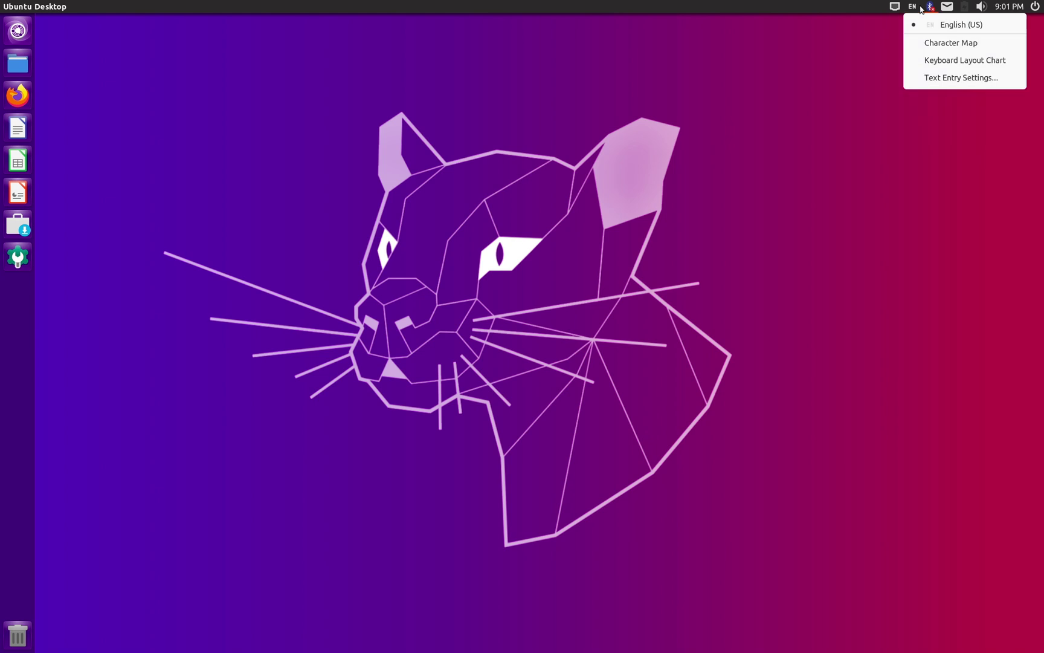
pyautogui.rightClick(469, 147)
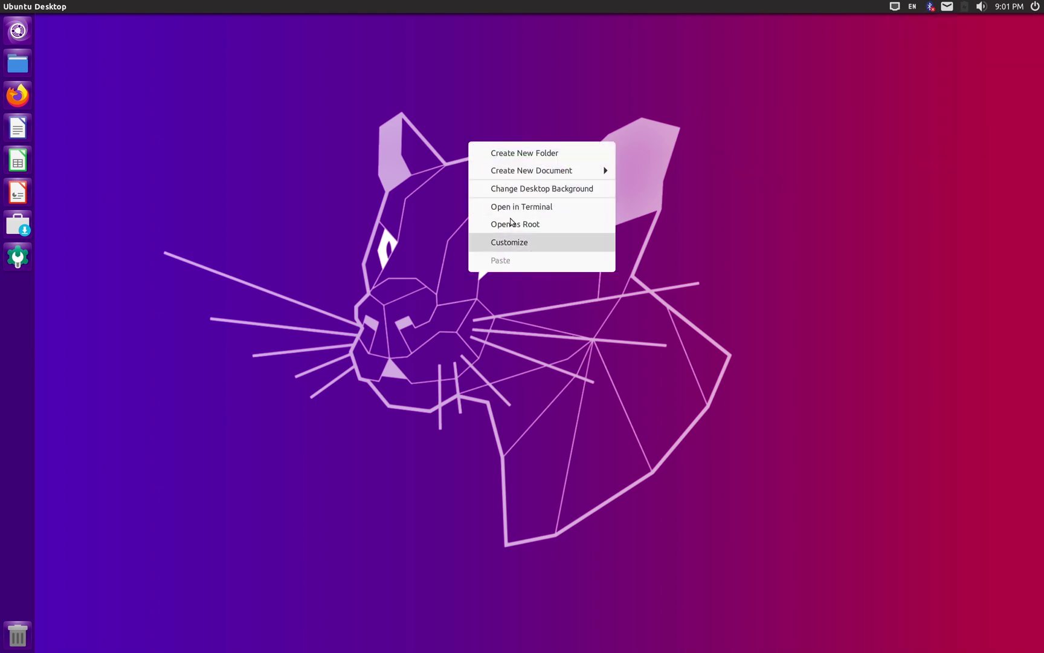
pyautogui.click(540, 188)
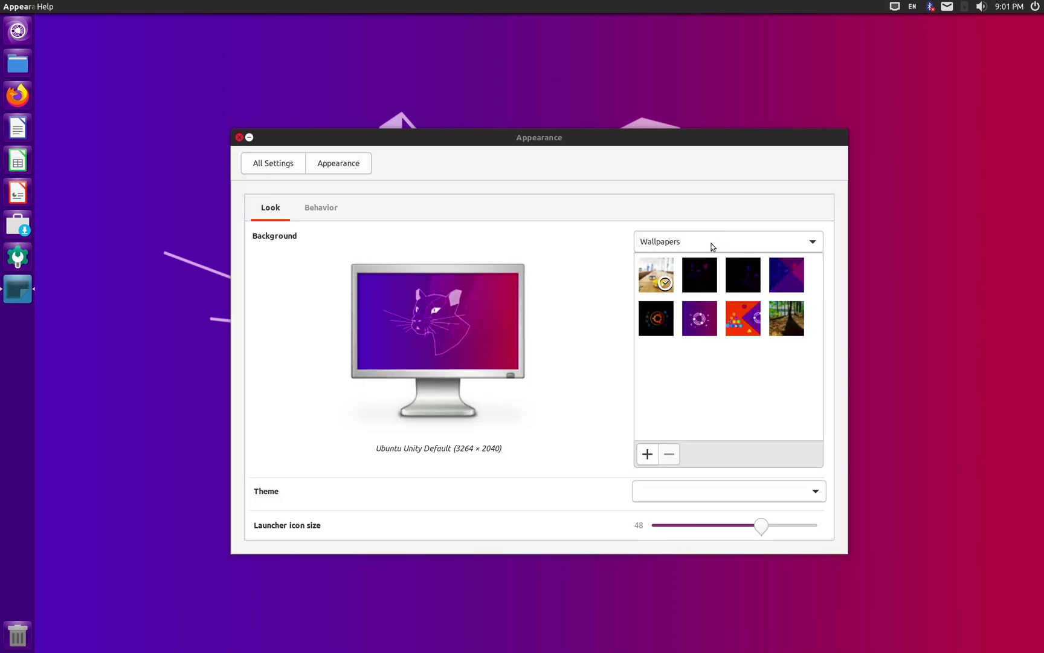
pyautogui.click(711, 245)
pyautogui.click(707, 261)
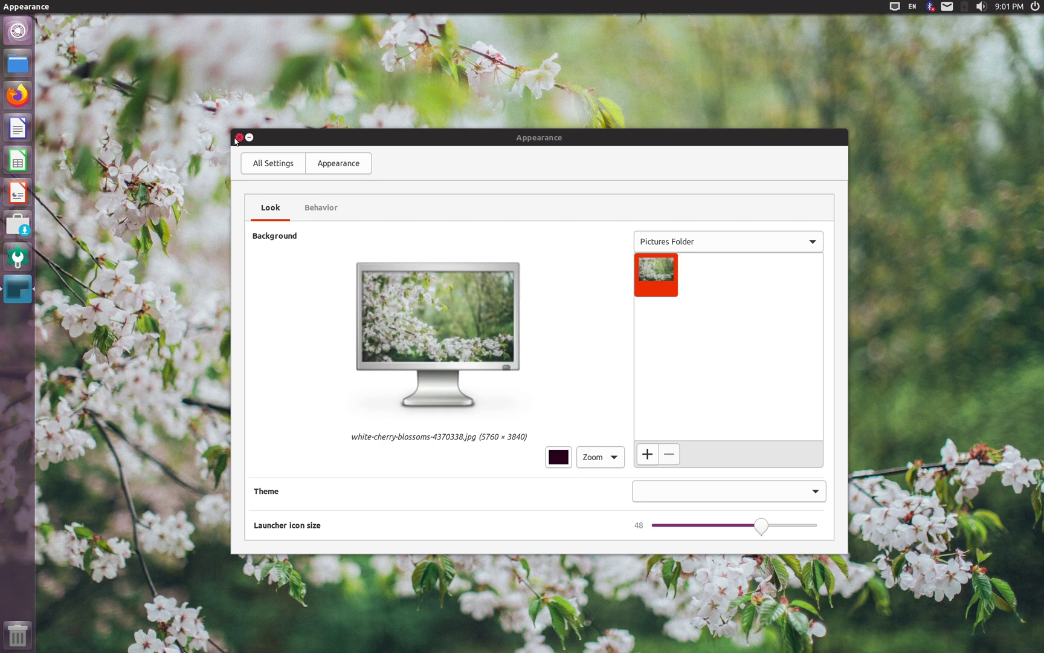
pyautogui.click(239, 137)
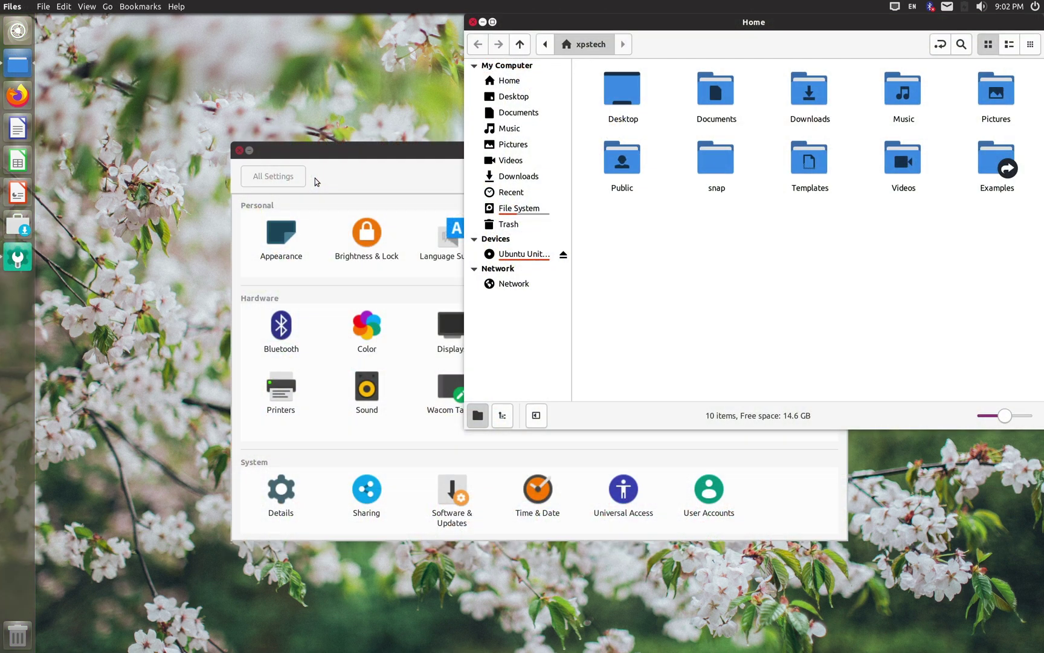
# Try the Standard and Dark window colours in Fallback Settings, settling on Standard, then close it
pyautogui.hotkey('alt', 'Tab')
pyautogui.hotkey('alt', 'Tab')
pyautogui.hotkey('alt', 'Tab')
pyautogui.hotkey('alt', 'Tab')
pyautogui.hotkey('alt', 'Tab')
pyautogui.hotkey('alt', 'Tab')
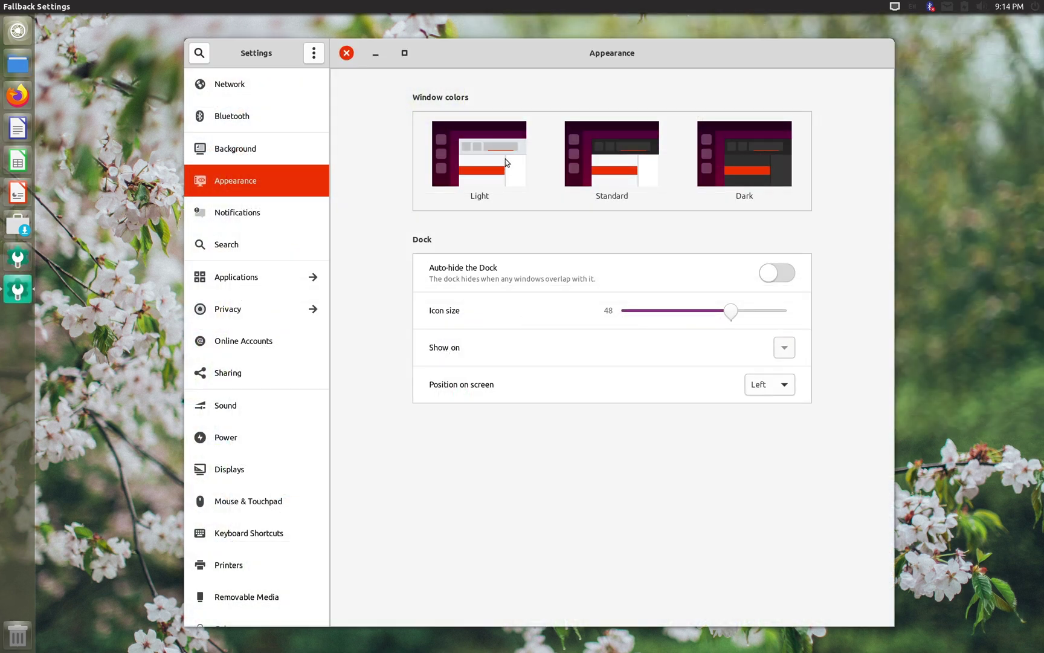
pyautogui.click(589, 162)
pyautogui.click(719, 159)
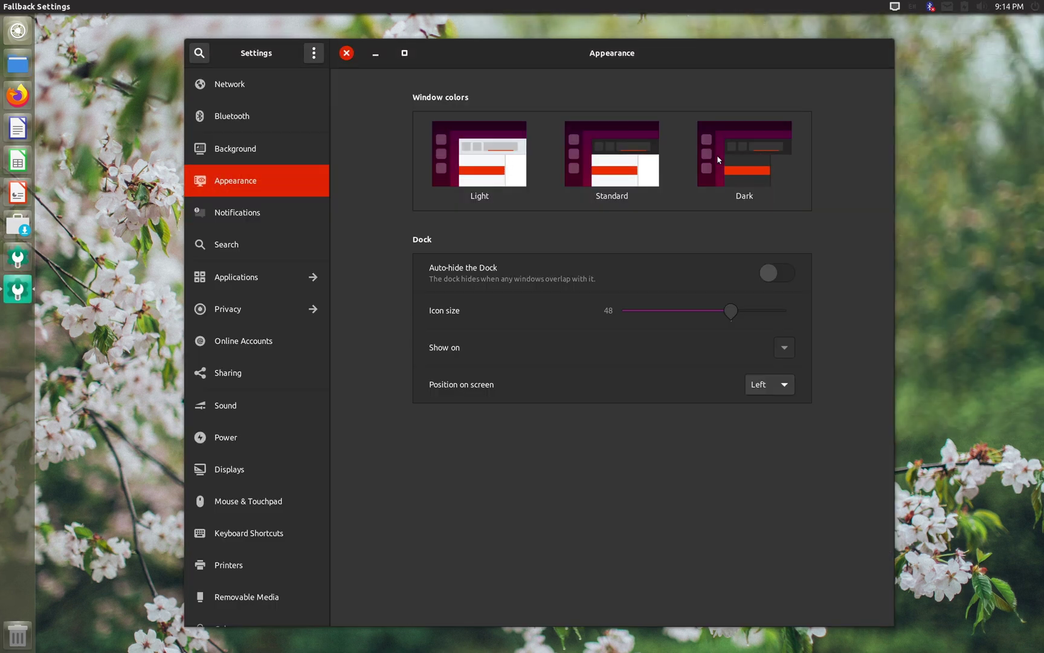
pyautogui.click(616, 159)
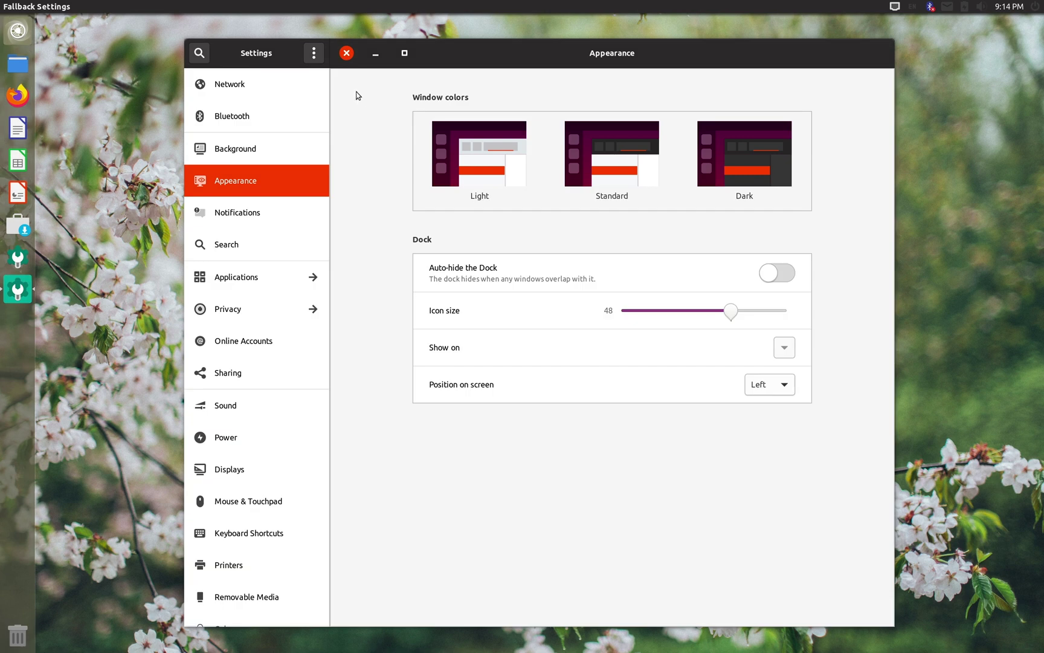
pyautogui.click(347, 53)
# Apply the Ambiance theme in System Settings > Appearance
pyautogui.click(23, 66)
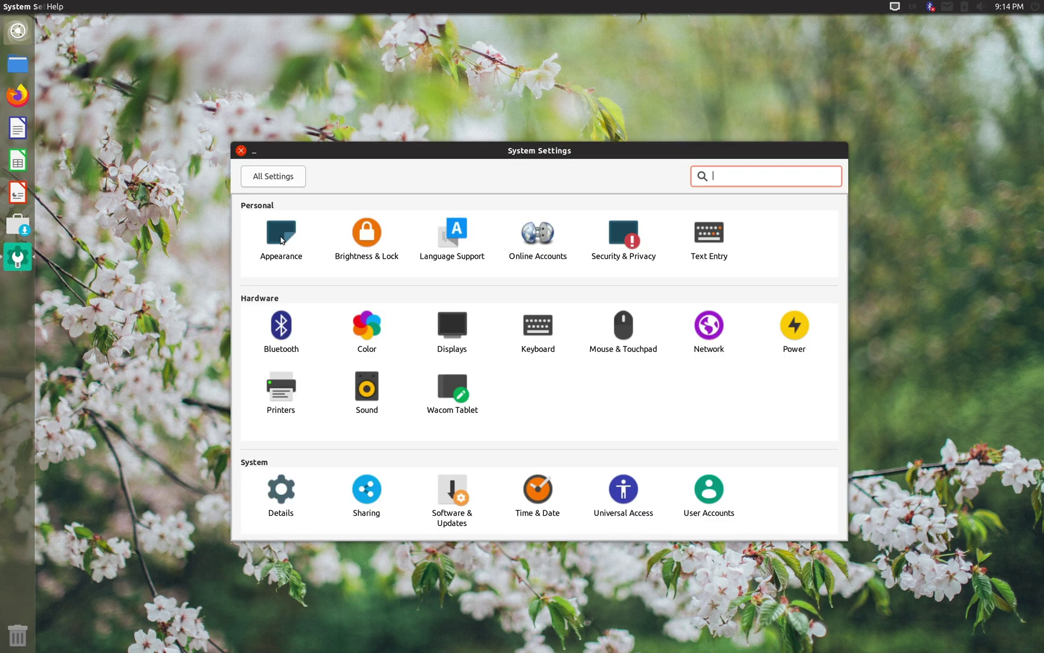
pyautogui.click(283, 240)
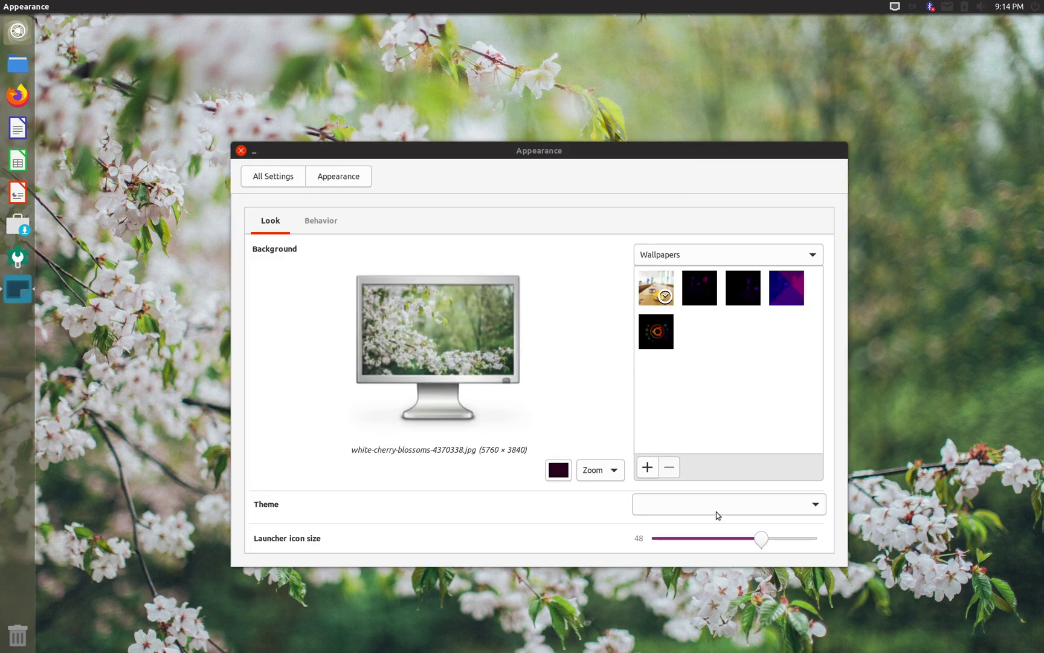
pyautogui.click(694, 505)
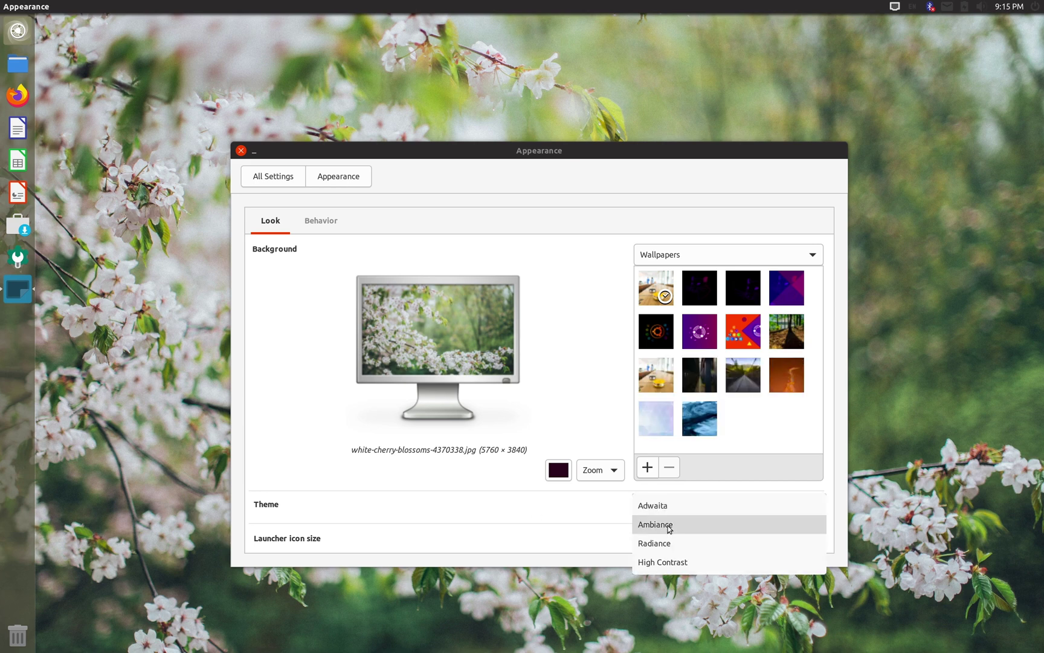
pyautogui.click(669, 525)
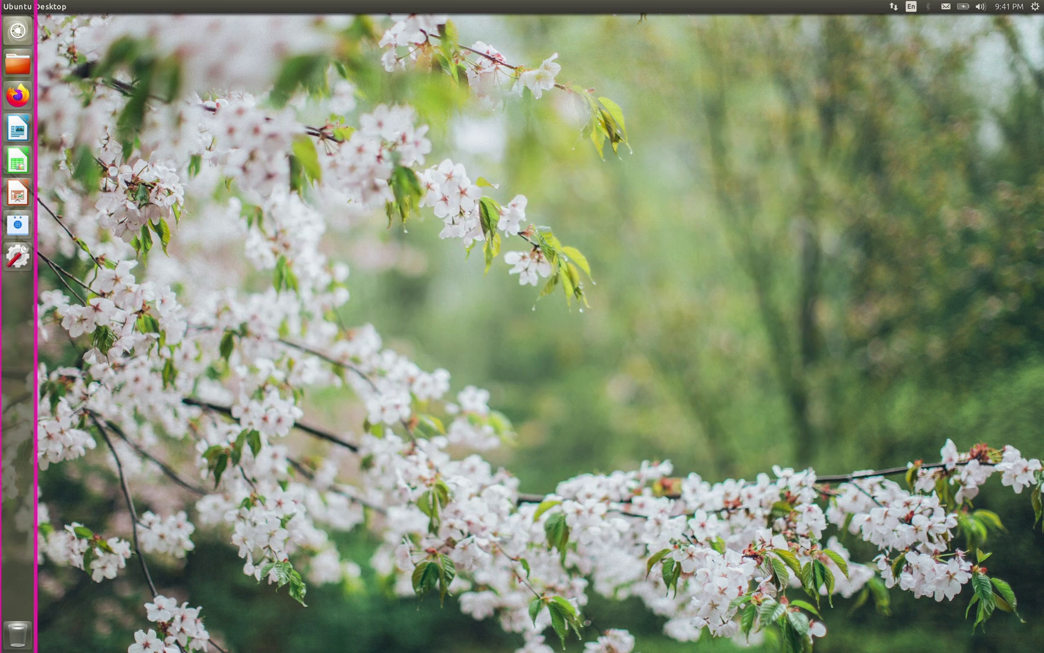
# Open the Dash and toggle the Files & Folders and Applications result filters
pyautogui.press('super')
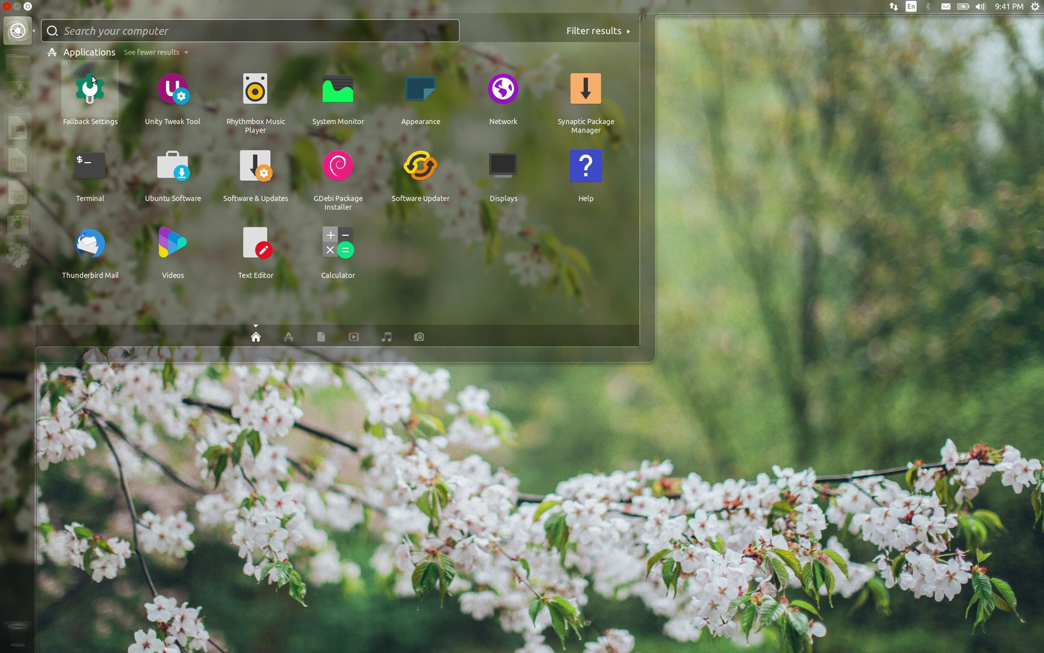
pyautogui.click(612, 30)
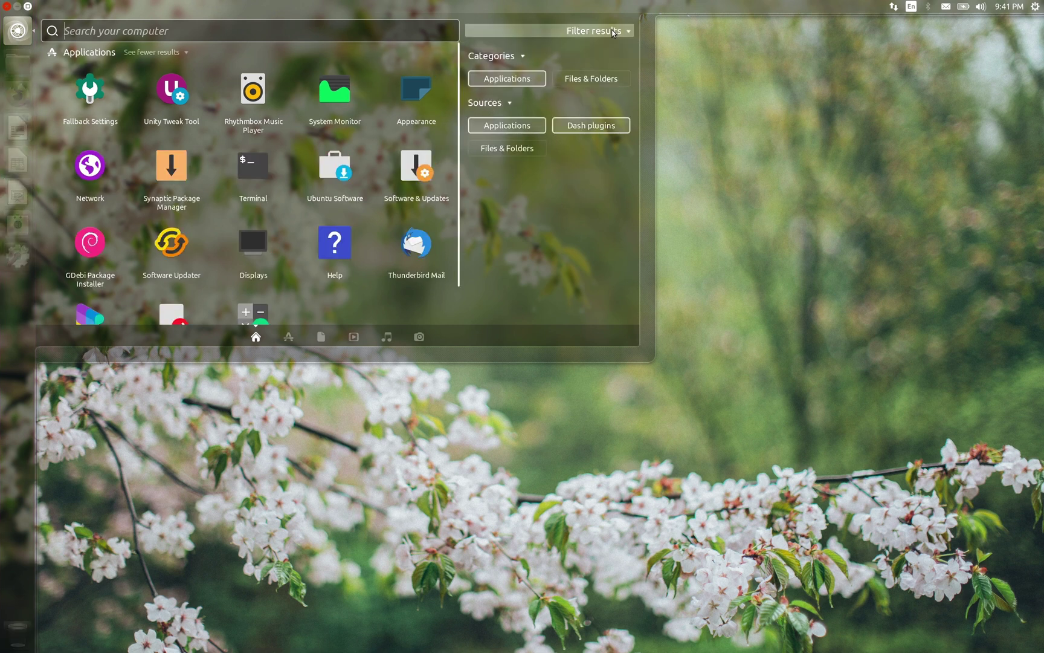
pyautogui.click(515, 161)
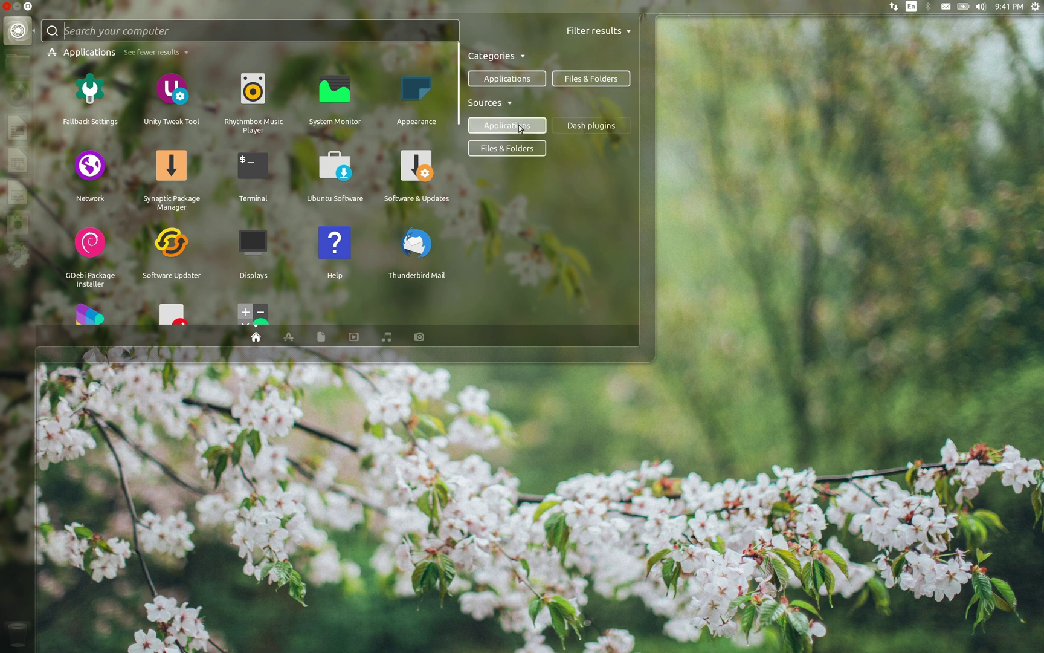
pyautogui.click(519, 128)
pyautogui.click(507, 123)
pyautogui.click(570, 80)
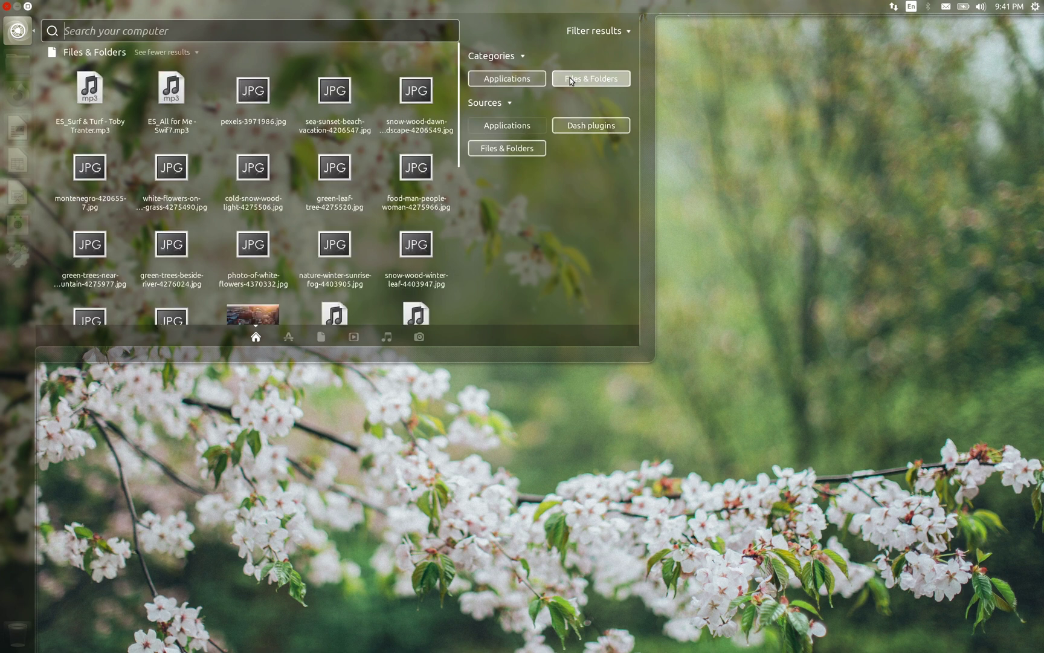
# Restore the Applications source, collapse the filters and switch the Dash to the Applications view
pyautogui.click(573, 80)
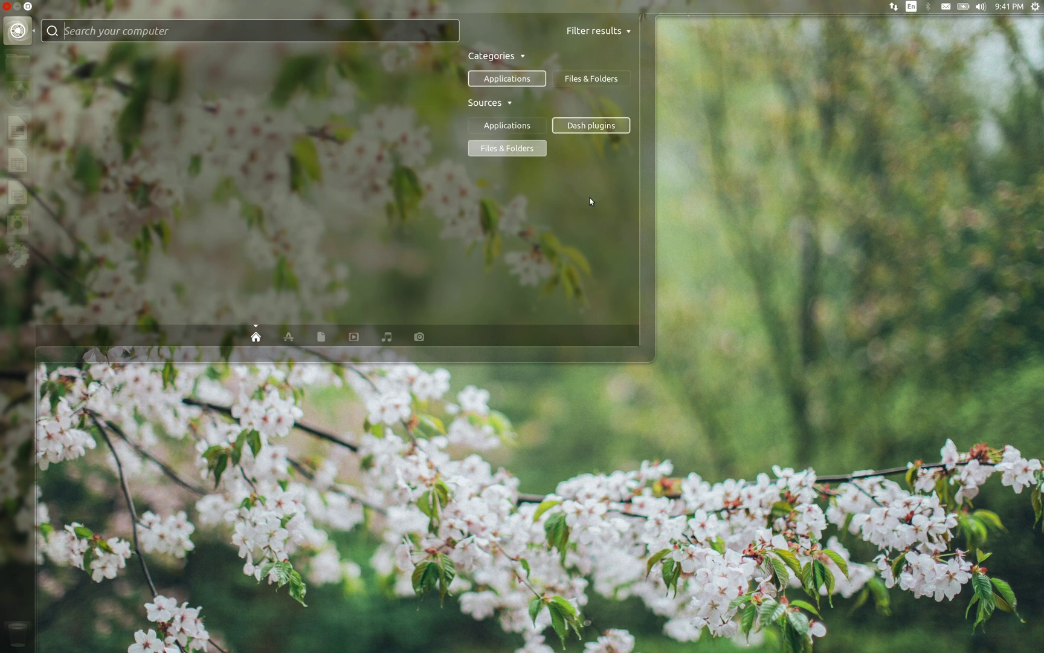
pyautogui.click(527, 151)
pyautogui.click(525, 150)
pyautogui.click(522, 124)
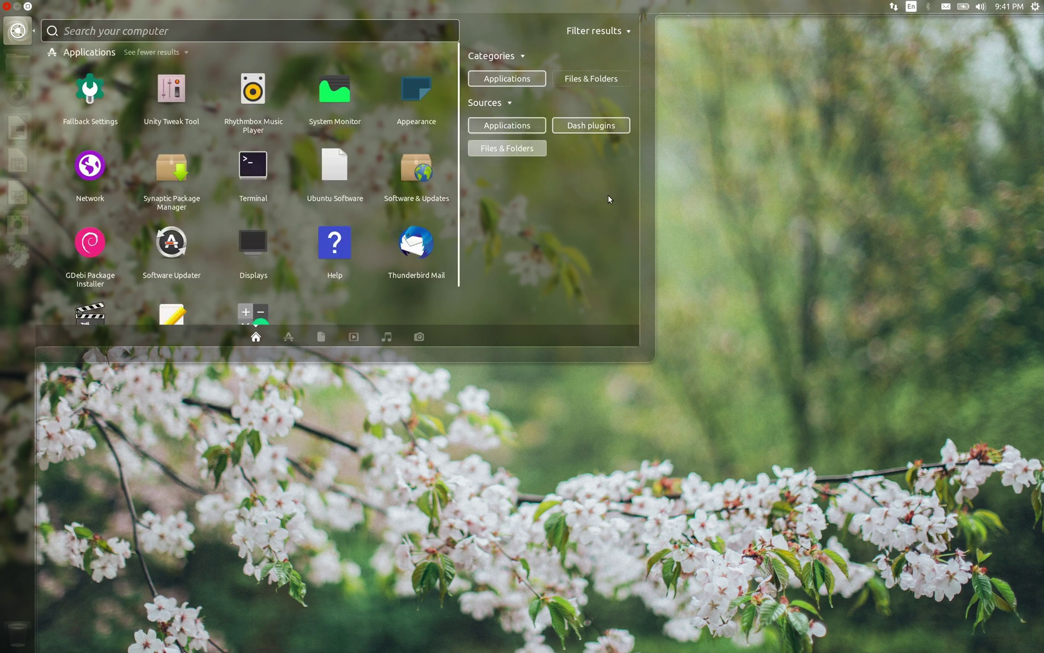
pyautogui.click(580, 30)
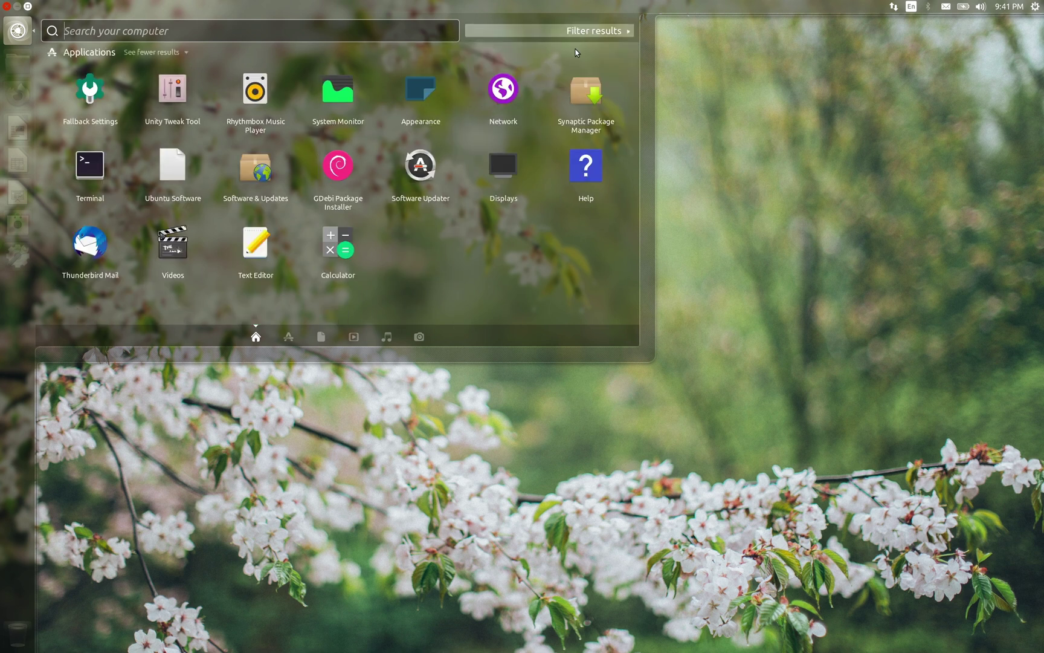
pyautogui.click(289, 336)
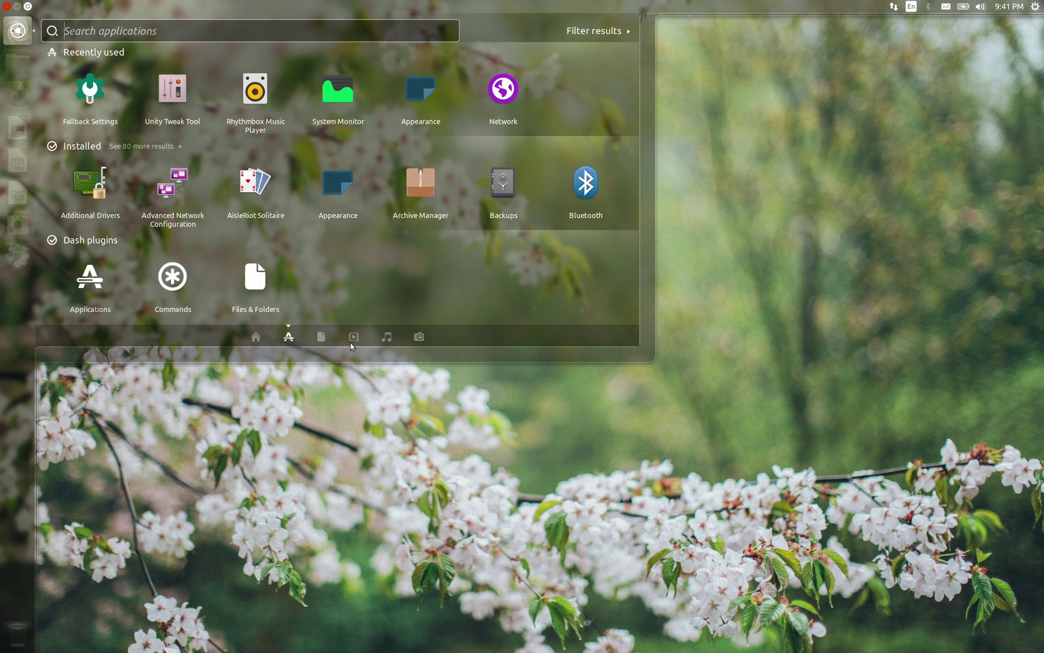
# In Displays, drag the menu and title bar scale down to 1.25, then back up to 1.5
pyautogui.click(324, 335)
pyautogui.click(354, 336)
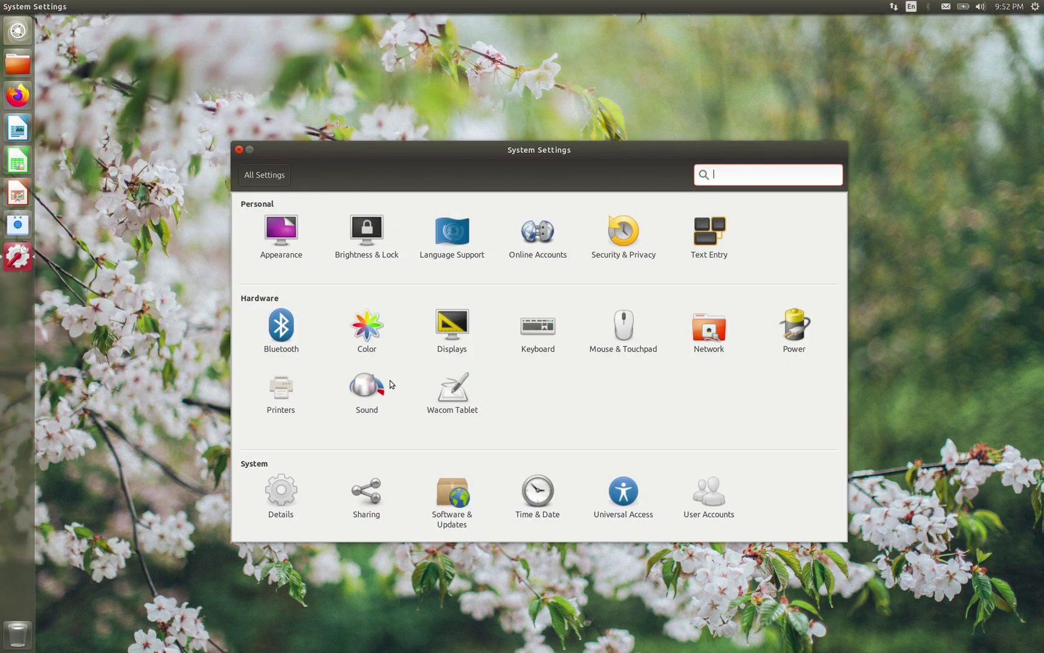
pyautogui.click(442, 330)
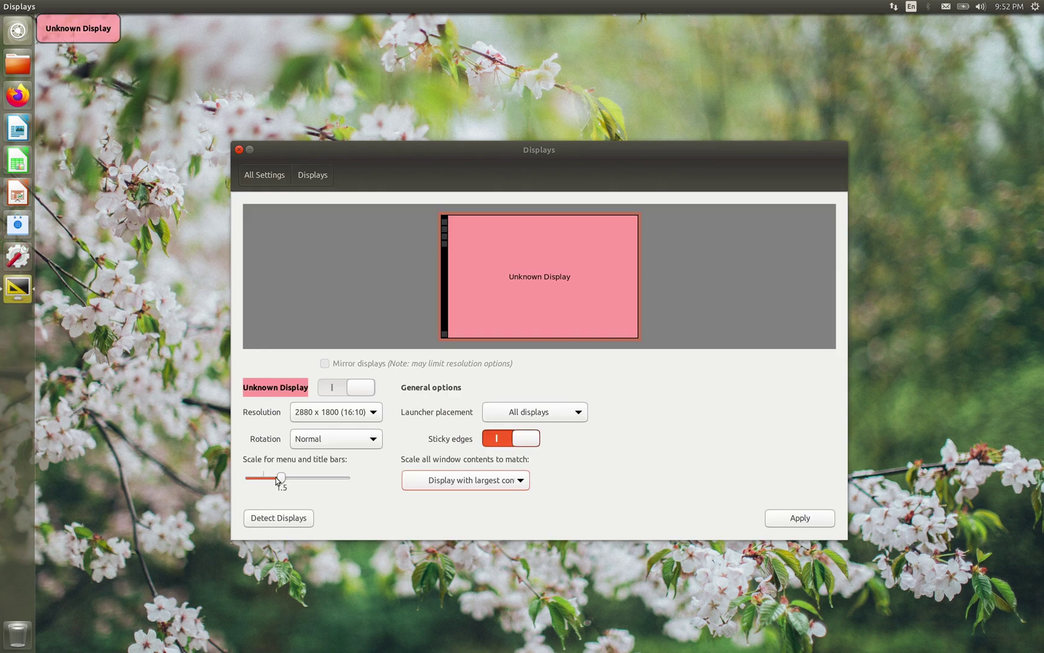
pyautogui.moveTo(279, 478); pyautogui.dragTo(272, 478)
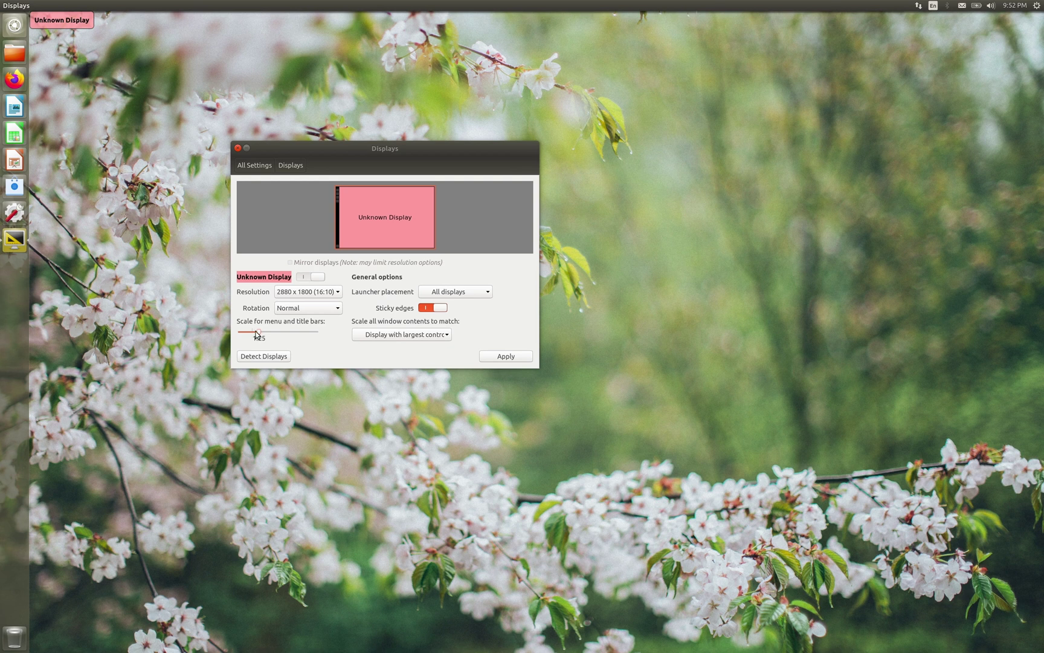
pyautogui.moveTo(257, 334); pyautogui.dragTo(268, 337)
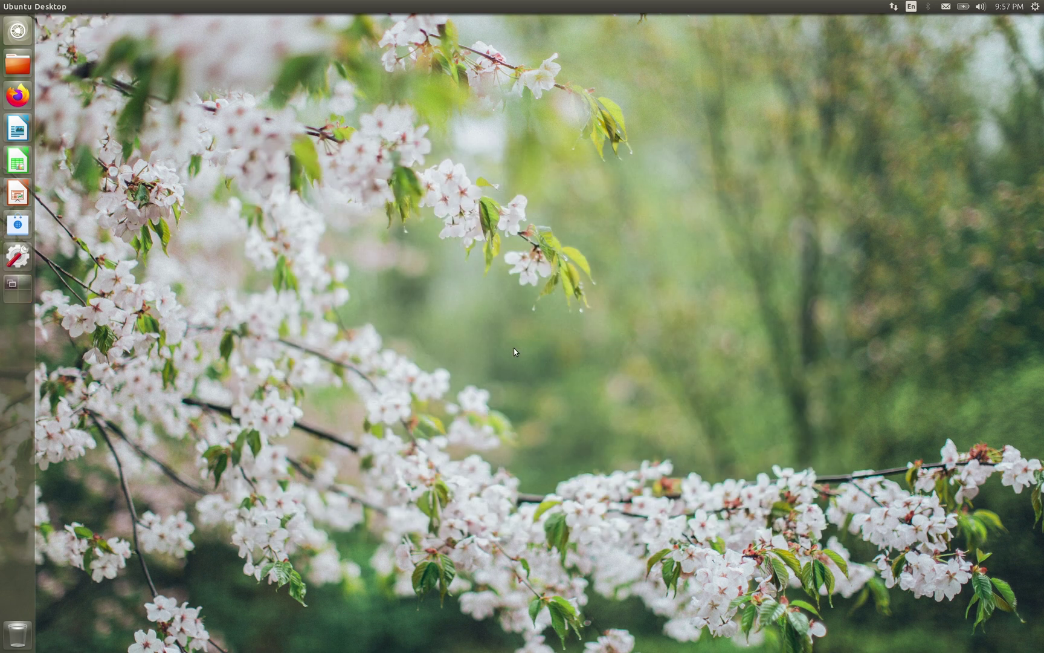
# Switch to the top-right workspace from the workspace overview, then return to the top-left one
pyautogui.rightClick(518, 350)
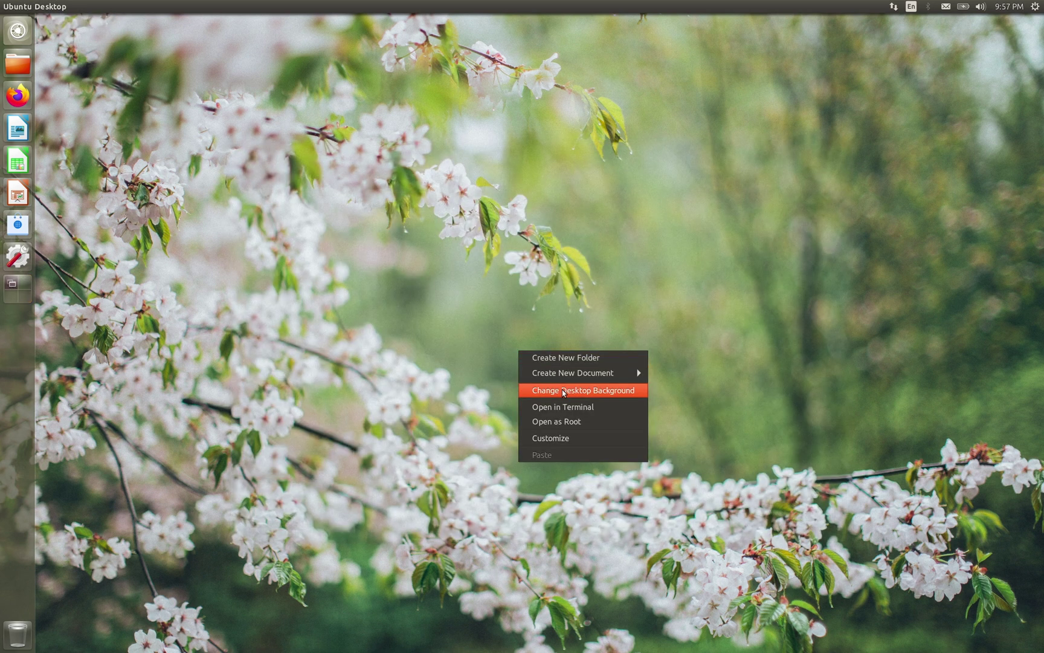
pyautogui.click(183, 354)
pyautogui.press('super+s')
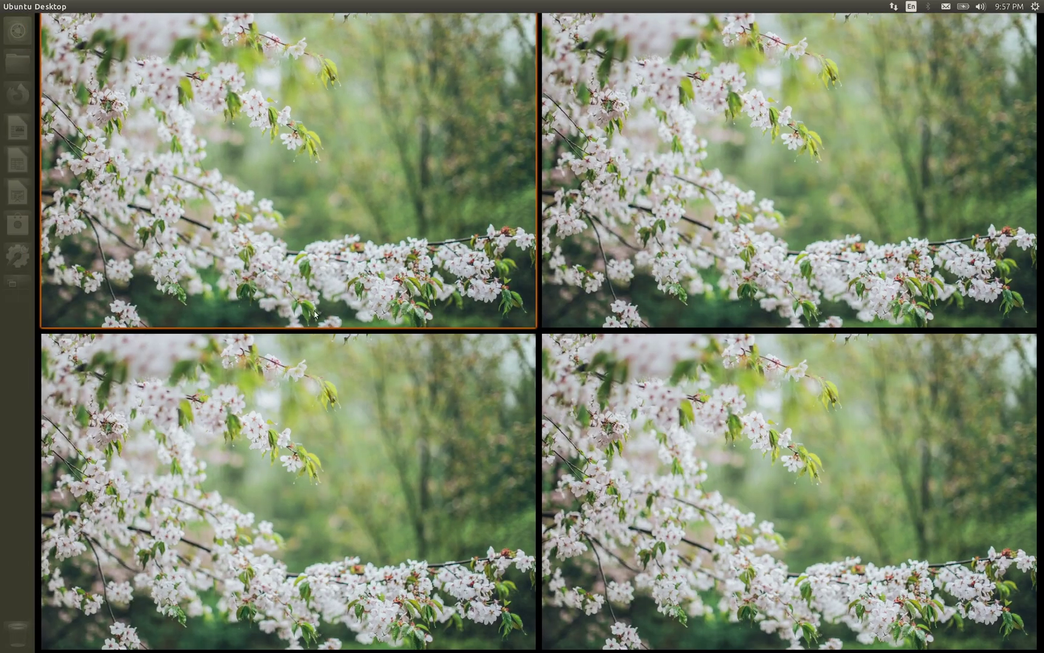
pyautogui.click(664, 293)
pyautogui.press('super+s')
pyautogui.click(373, 262)
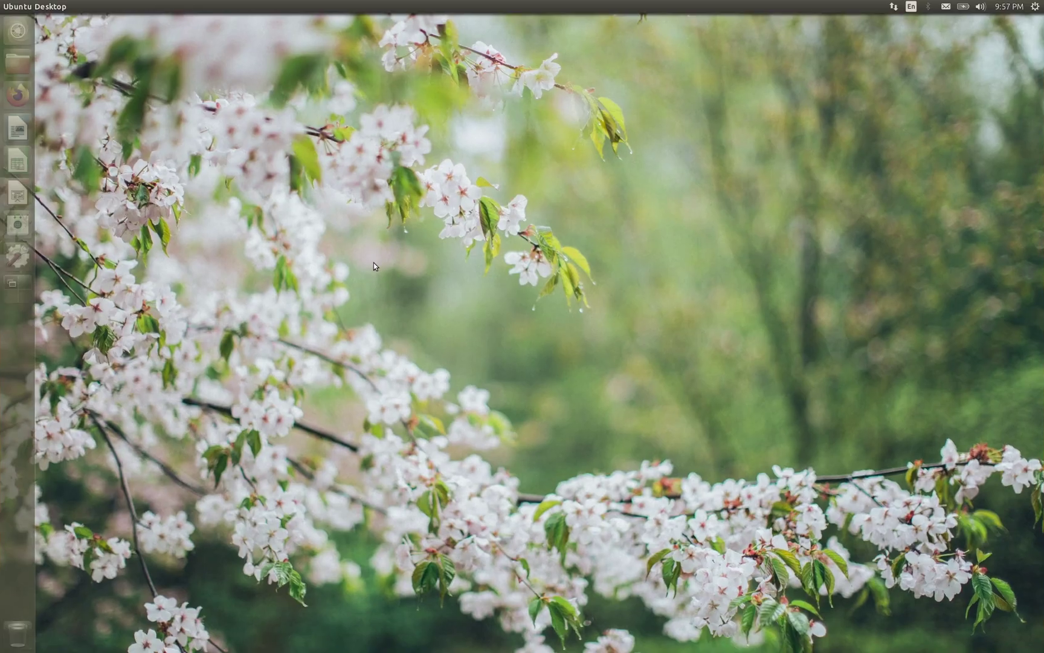
# In Appearance > Behavior, show window menus in the window's title bar
pyautogui.rightClick(21, 223)
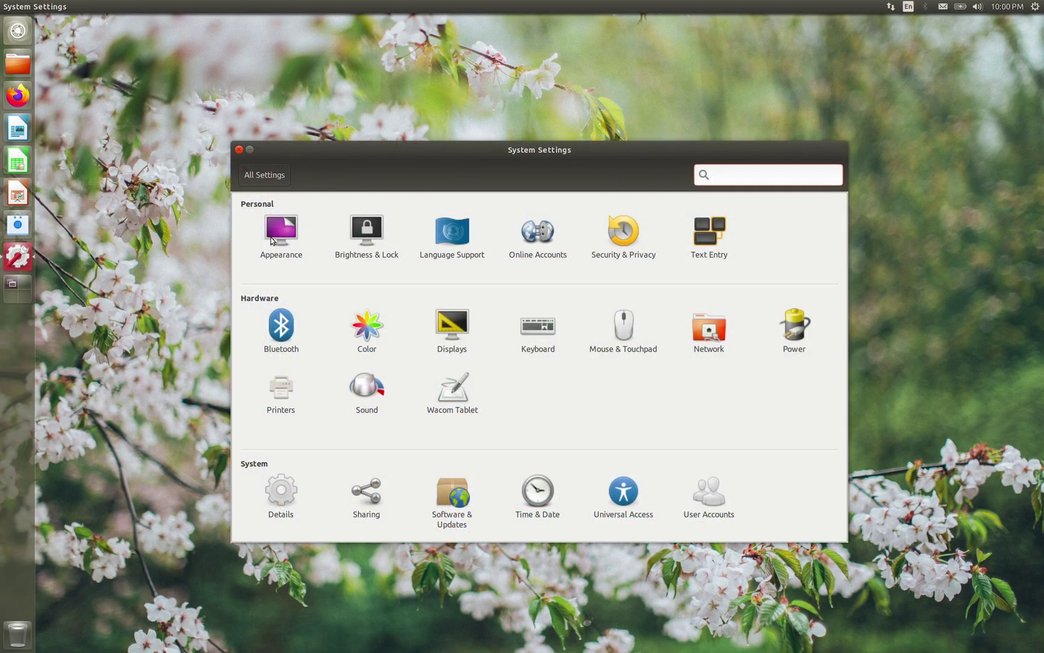
pyautogui.click(275, 237)
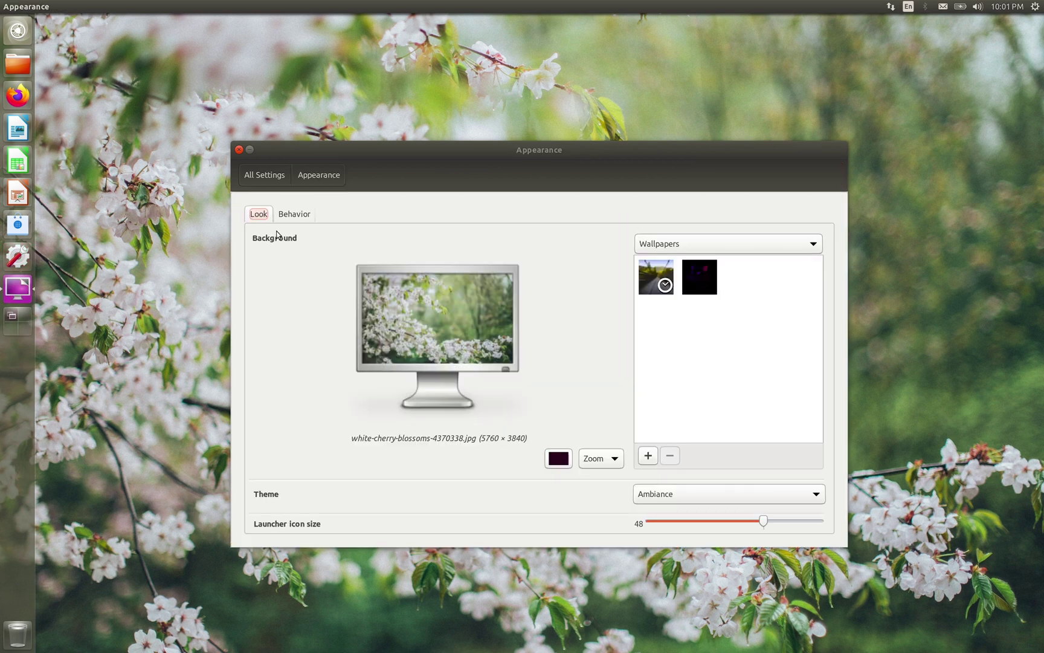
pyautogui.click(292, 215)
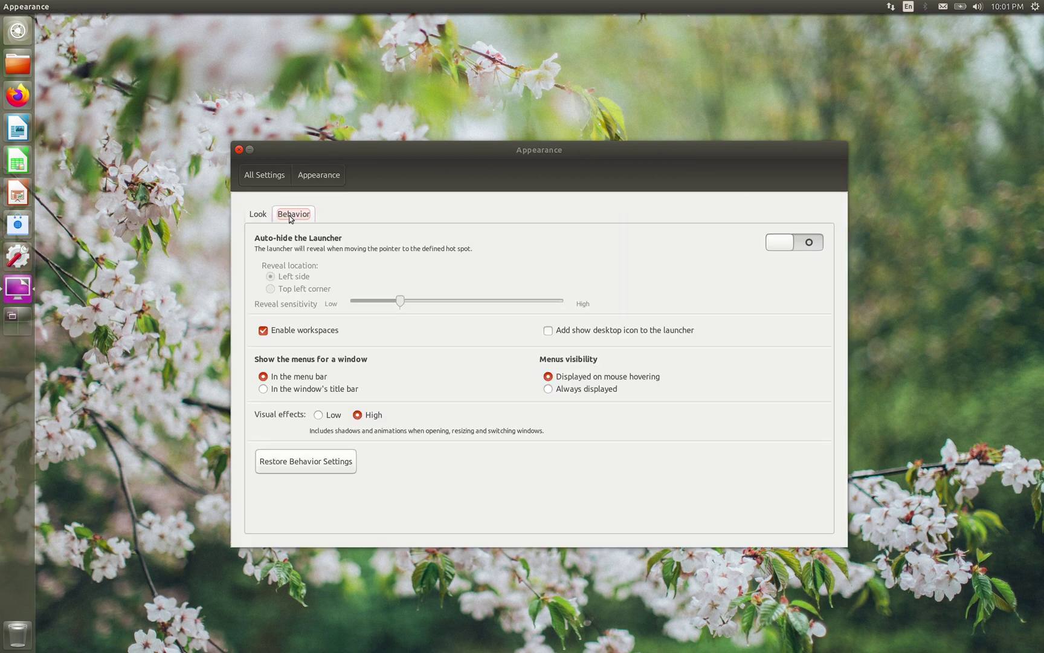
pyautogui.click(284, 389)
pyautogui.click(278, 151)
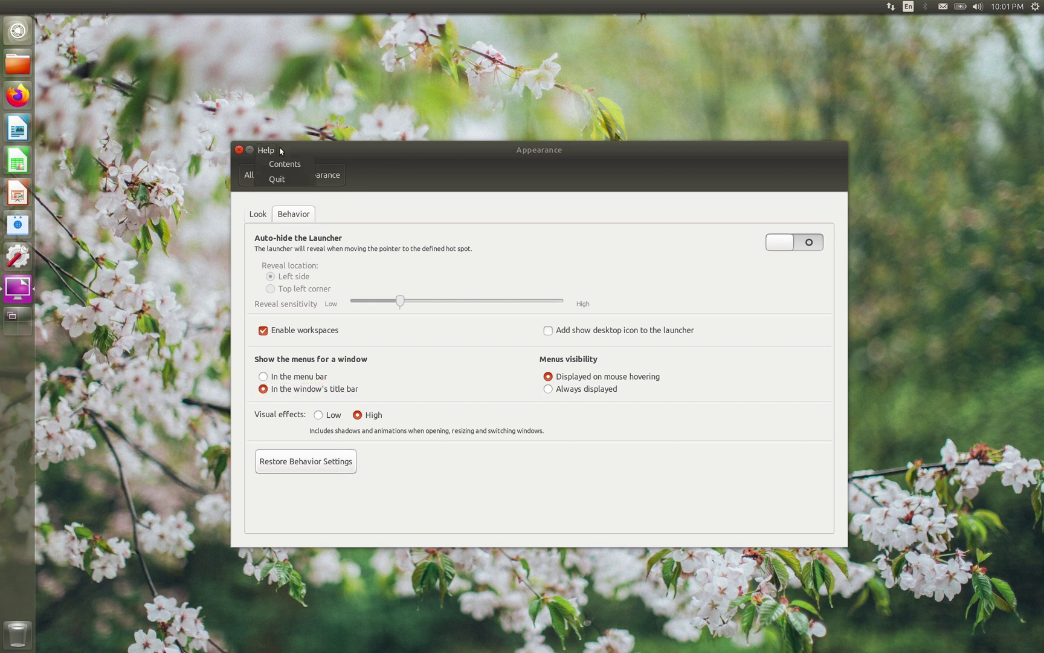
pyautogui.click(285, 376)
pyautogui.click(287, 376)
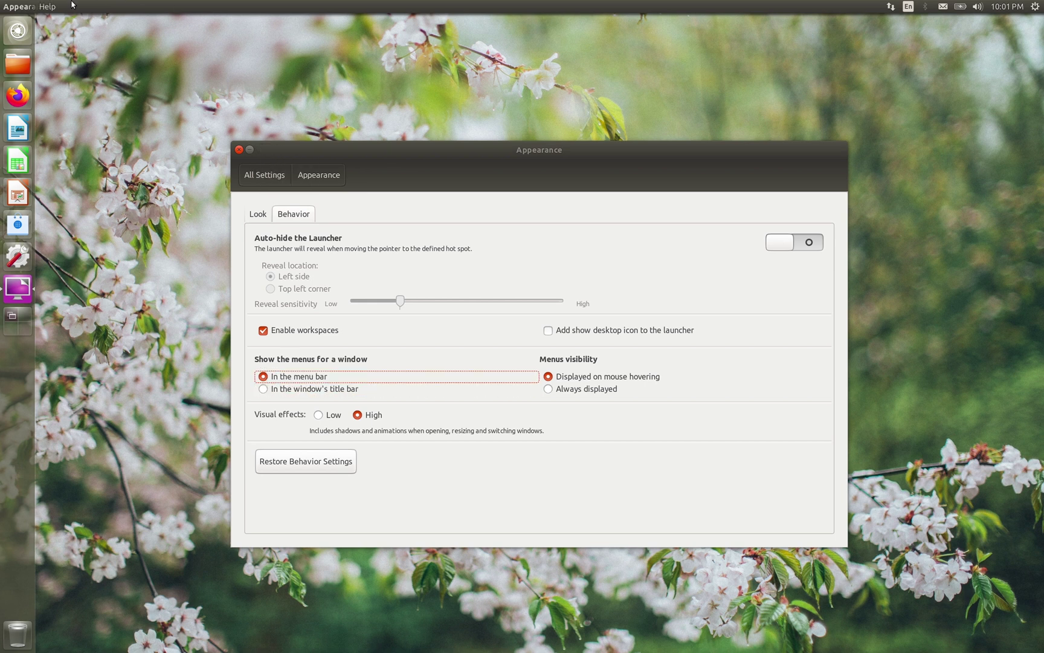
pyautogui.click(305, 391)
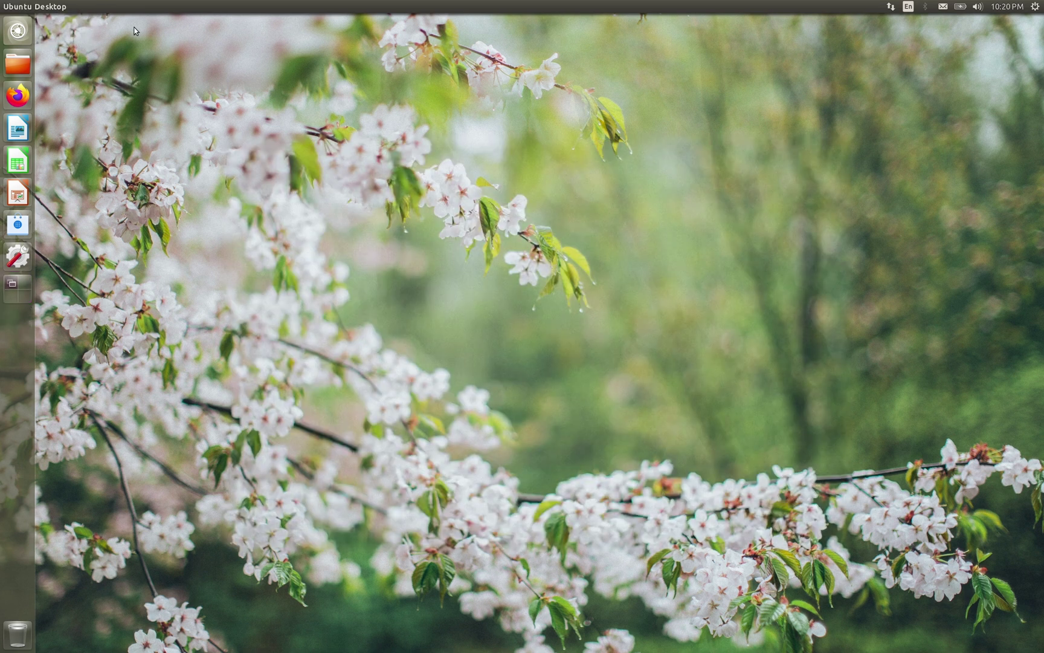
# Search the Dash for 'settin', then 'softwa', and launch Unity Tweak Tool from the results
pyautogui.press('super')
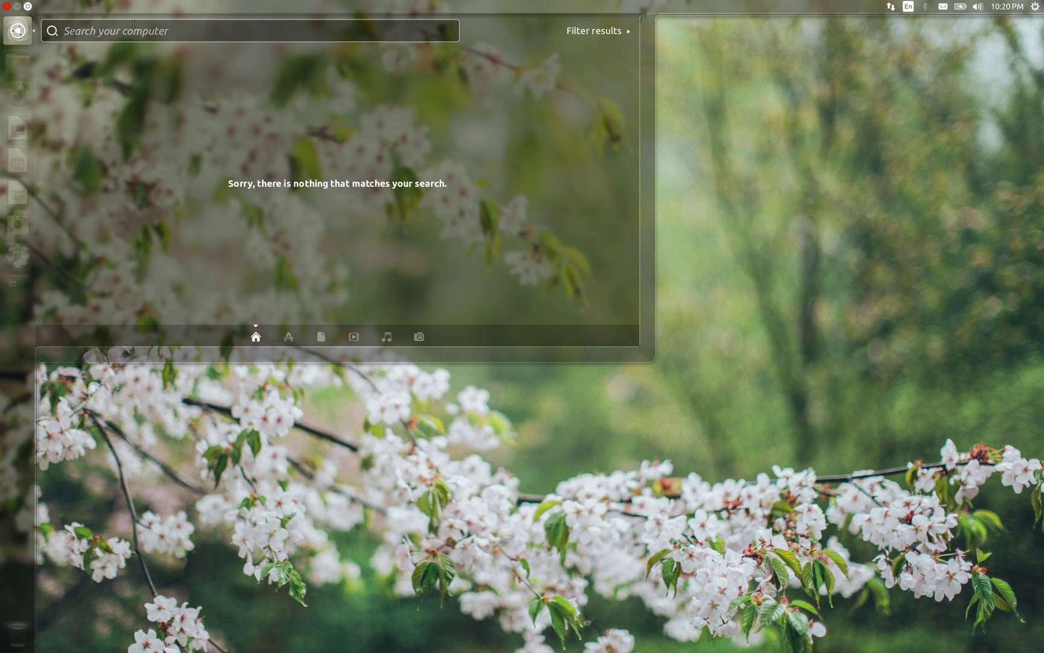
pyautogui.write('settin')
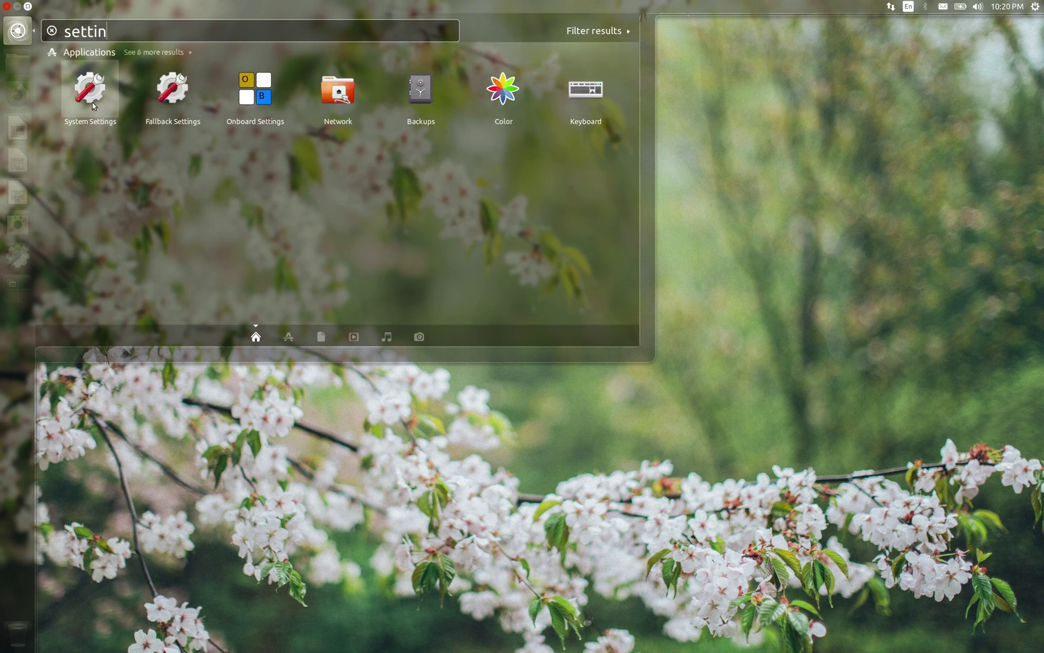
pyautogui.doubleClick(107, 29)
pyautogui.write('softwa')
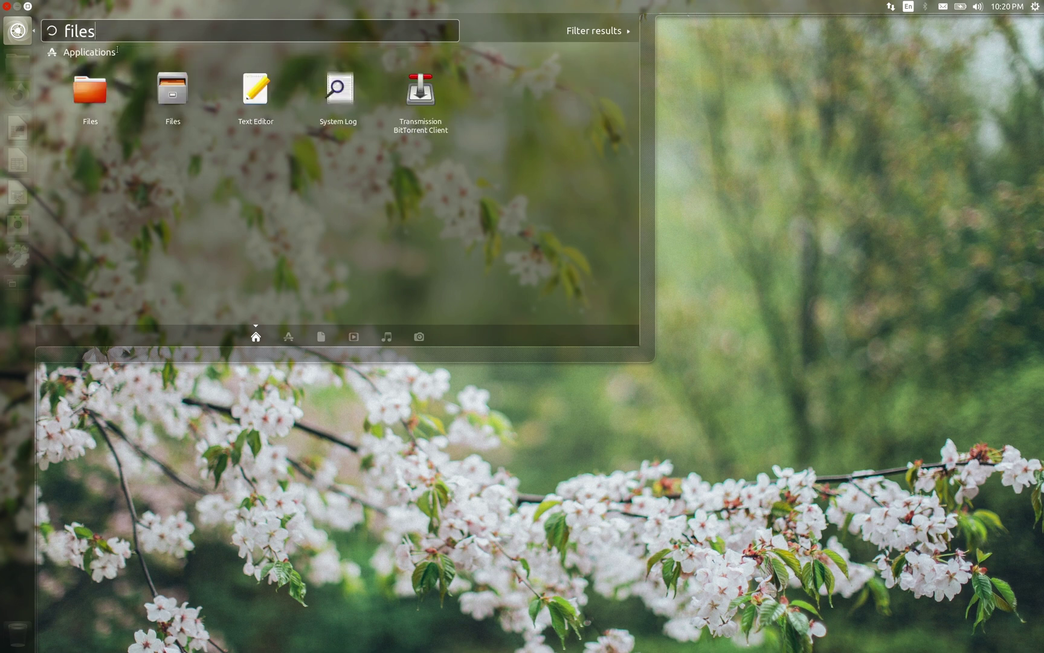
pyautogui.click(85, 96)
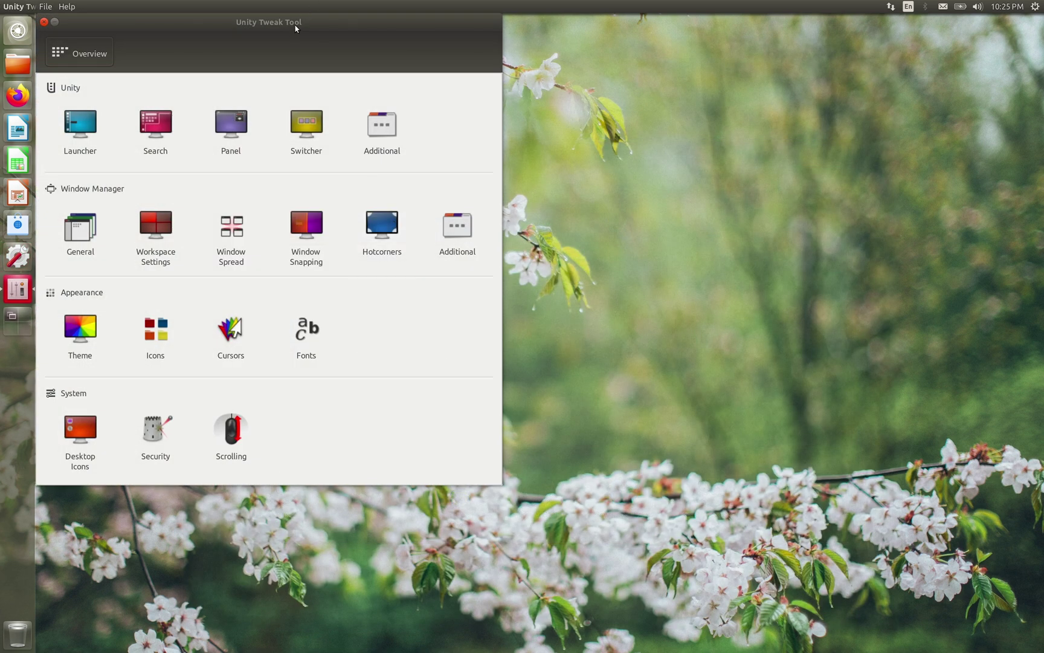
# Center the Unity Tweak Tool window and apply the Papirus-light icon theme
pyautogui.moveTo(295, 20); pyautogui.dragTo(543, 95)
pyautogui.click(403, 404)
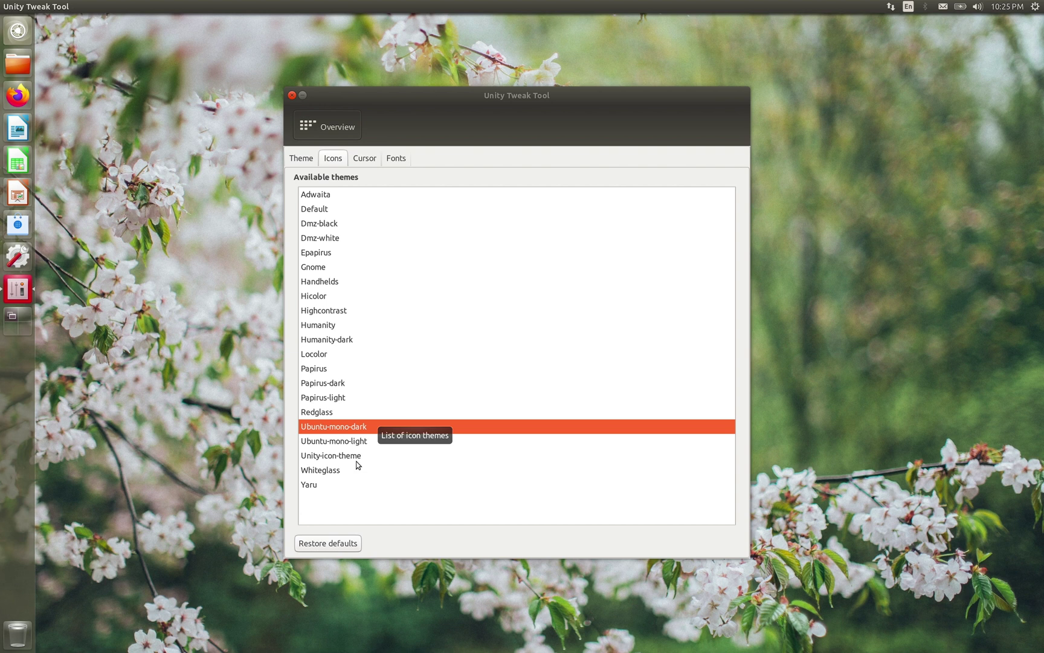
pyautogui.click(341, 398)
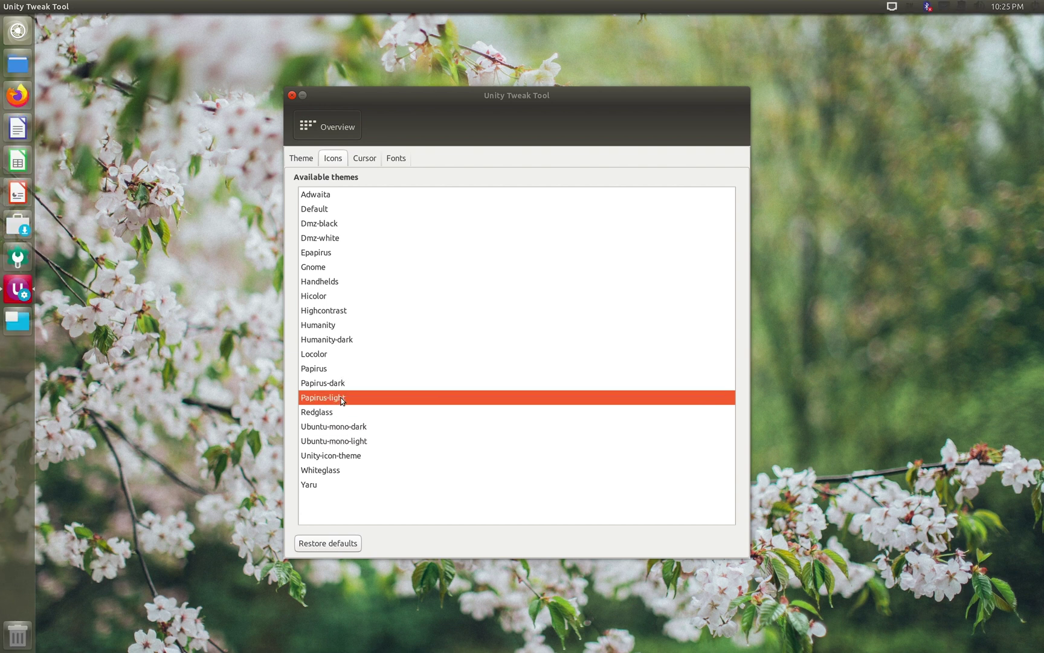
pyautogui.click(302, 159)
pyautogui.click(330, 126)
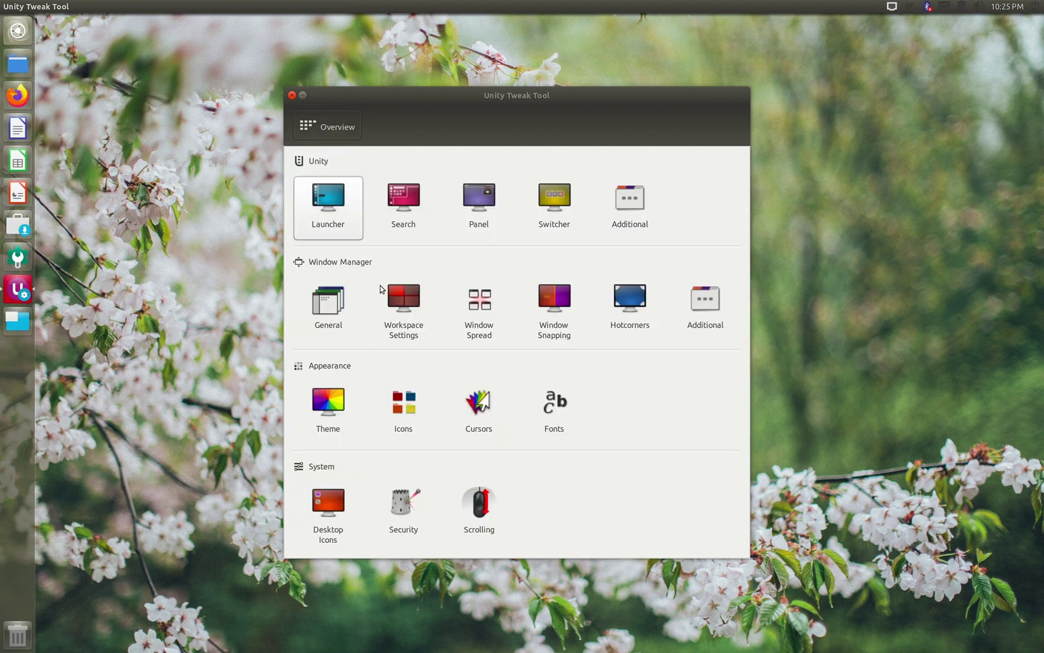
pyautogui.click(329, 409)
pyautogui.click(310, 138)
# Make the launcher more transparent and adjust the top panel's transparency slider
pyautogui.click(339, 209)
pyautogui.moveTo(472, 315); pyautogui.dragTo(448, 315)
pyautogui.click(346, 158)
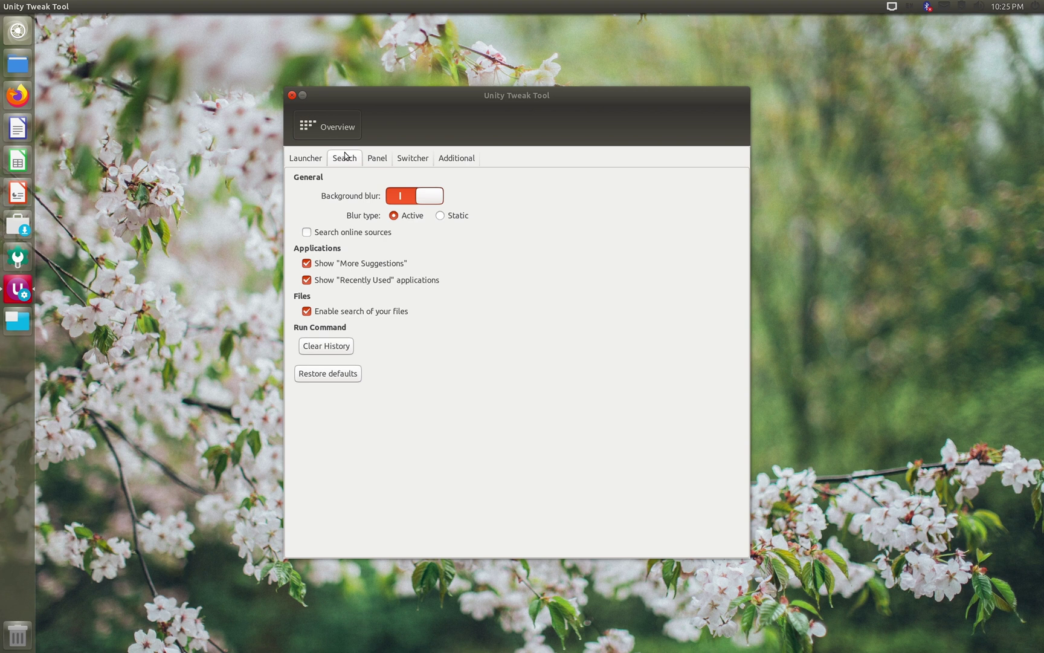
pyautogui.click(381, 159)
pyautogui.moveTo(423, 223); pyautogui.dragTo(480, 225)
pyautogui.moveTo(549, 223); pyautogui.dragTo(447, 223)
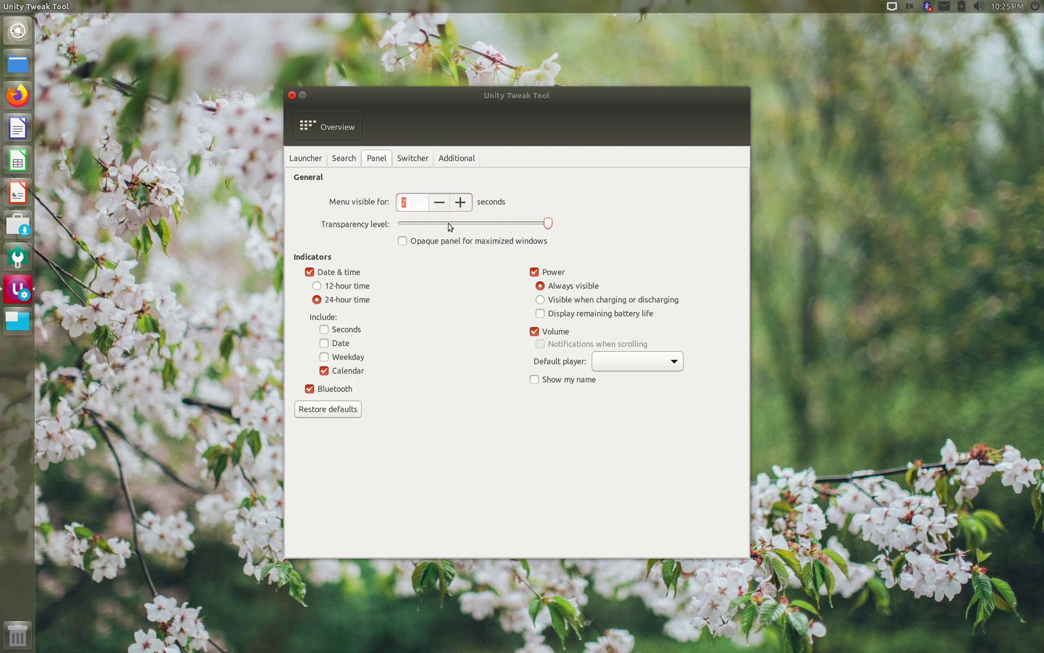
# Browse the switcher, shortcuts, desktop icons, security, scrolling and hot corner tweaks, then the Dash apps
pyautogui.click(403, 160)
pyautogui.click(457, 163)
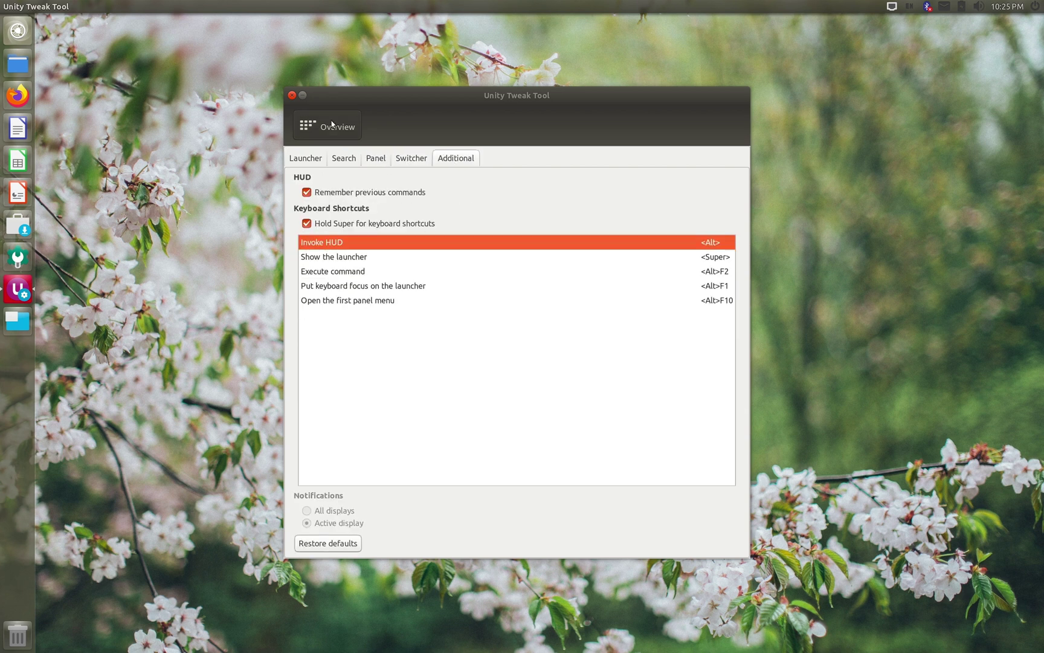
pyautogui.click(329, 130)
pyautogui.click(338, 511)
pyautogui.click(363, 158)
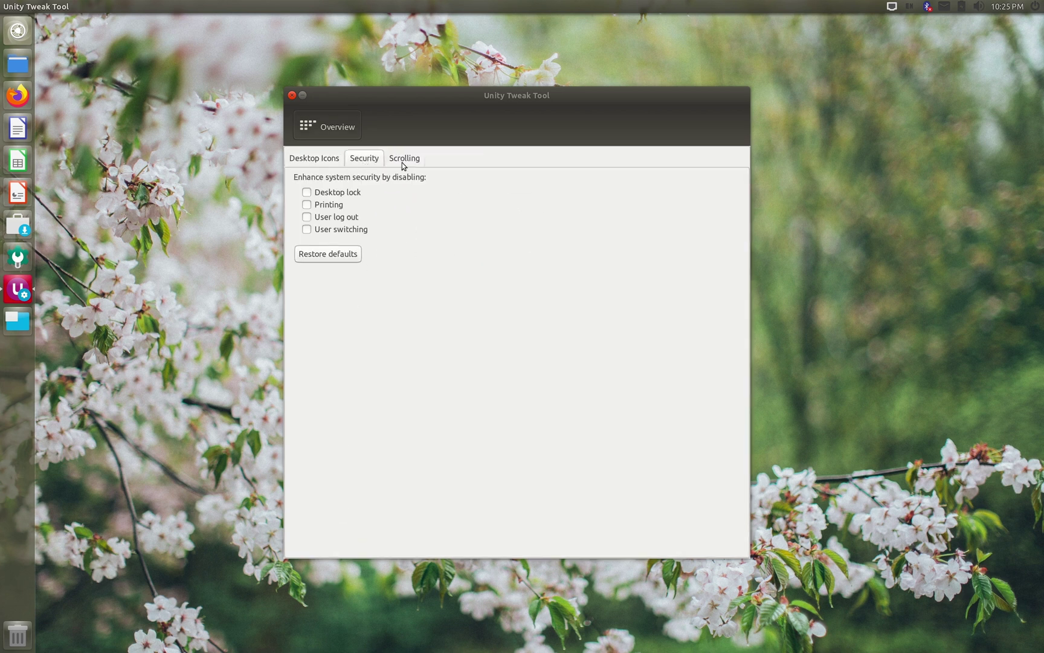
pyautogui.click(404, 161)
pyautogui.click(334, 129)
pyautogui.click(599, 305)
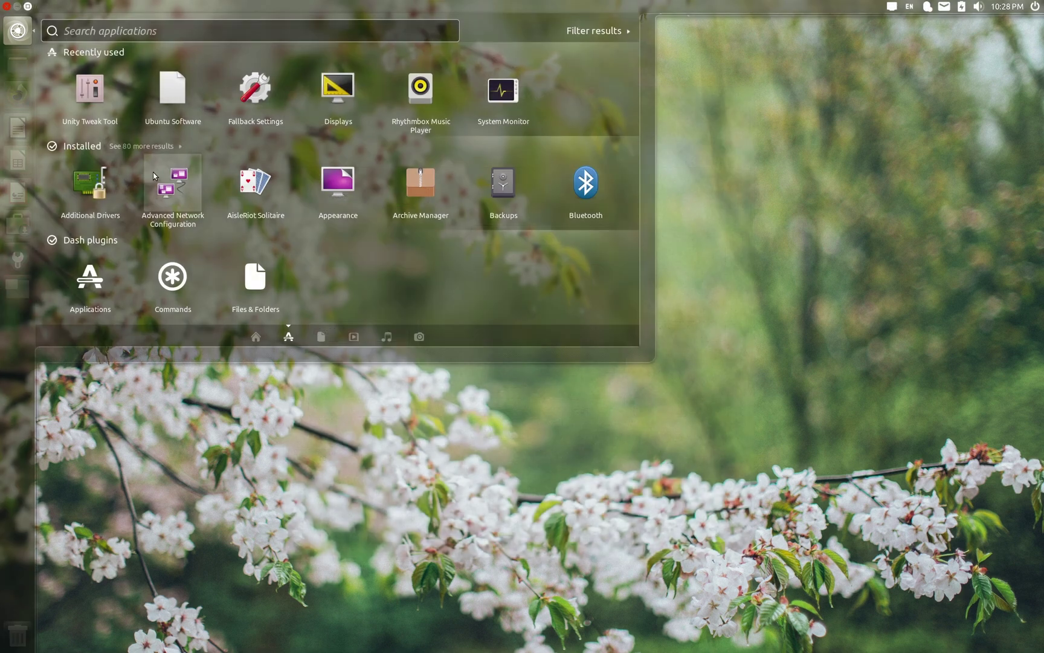
pyautogui.click(148, 150)
pyautogui.scroll(-4, 280, 252)
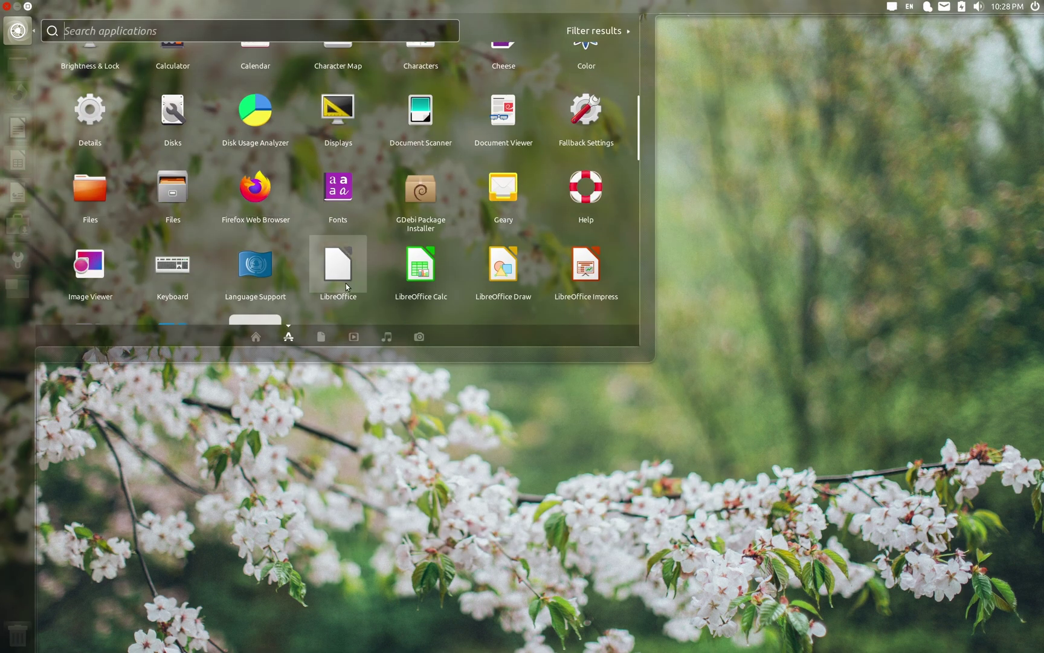
# Scroll the Dash's installed apps, then open Files, minimize and restore it, and close it
pyautogui.scroll(-2, 357, 282)
pyautogui.scroll(-1, 381, 282)
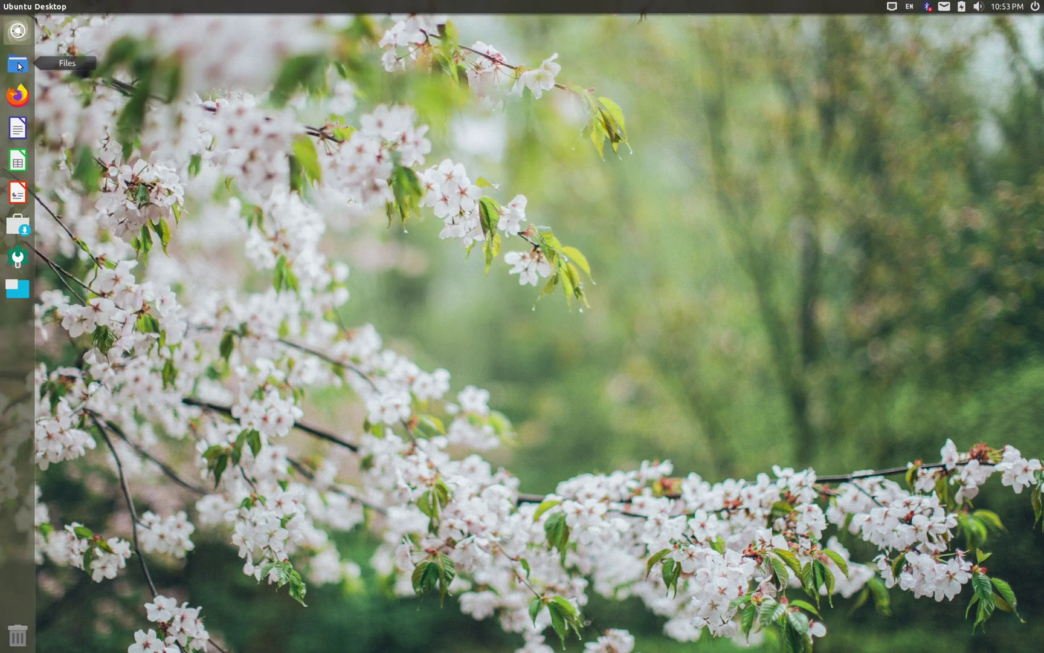
pyautogui.click(18, 64)
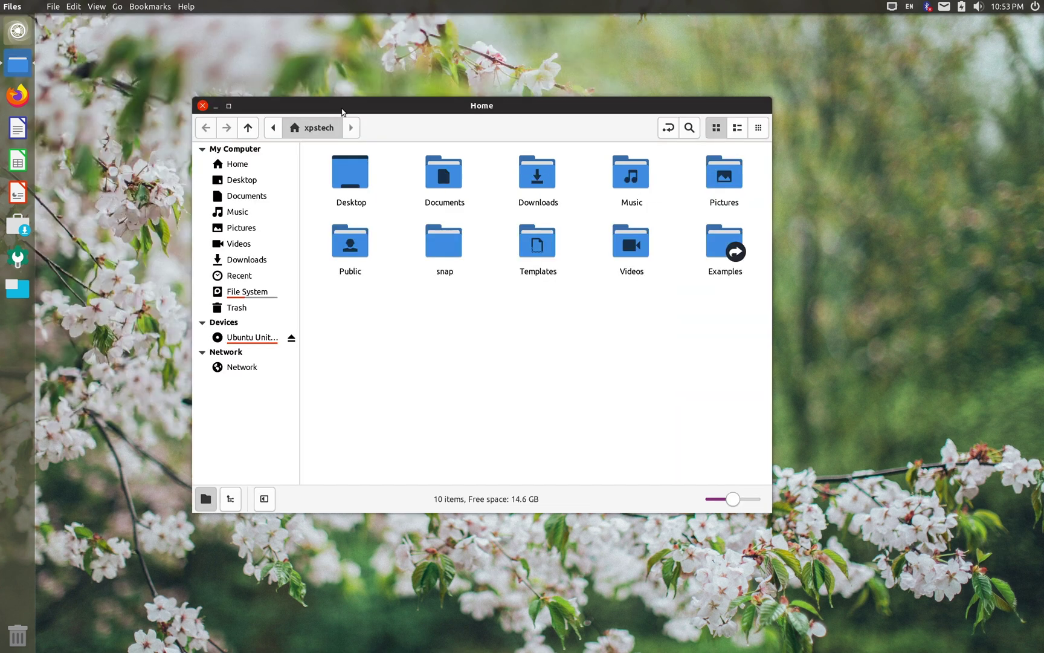
pyautogui.click(215, 105)
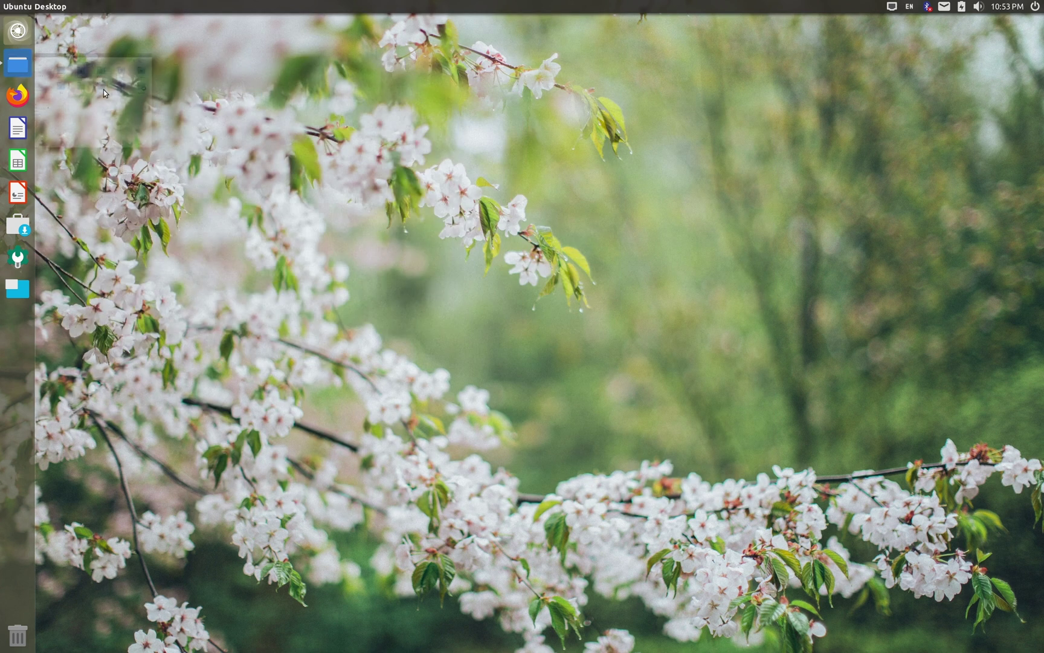
pyautogui.click(17, 64)
pyautogui.click(215, 106)
pyautogui.click(18, 64)
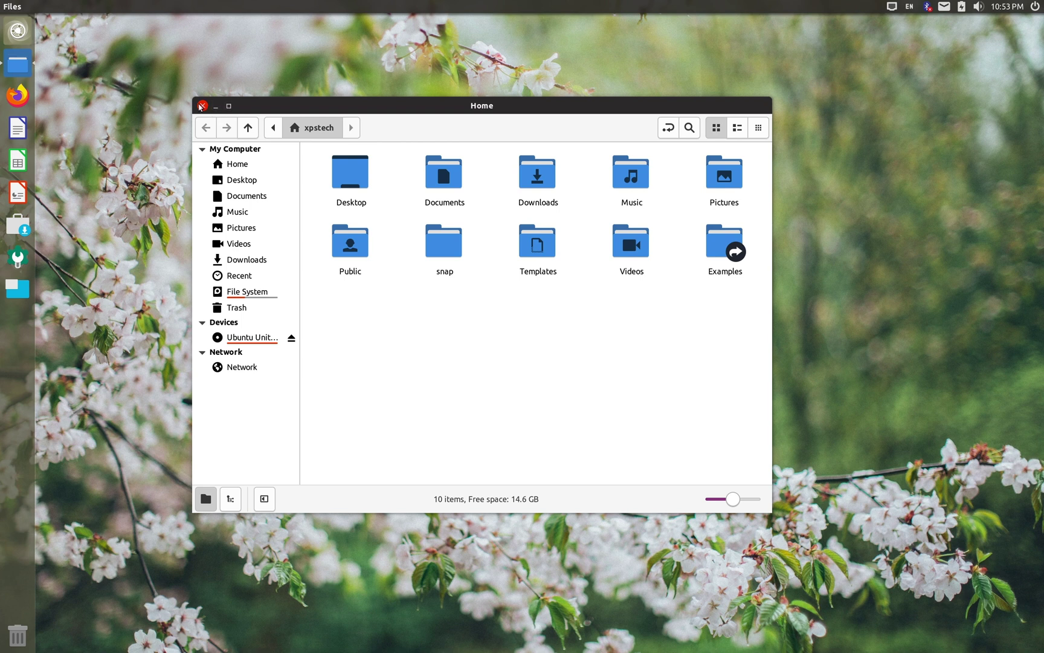
pyautogui.click(203, 105)
pyautogui.click(17, 30)
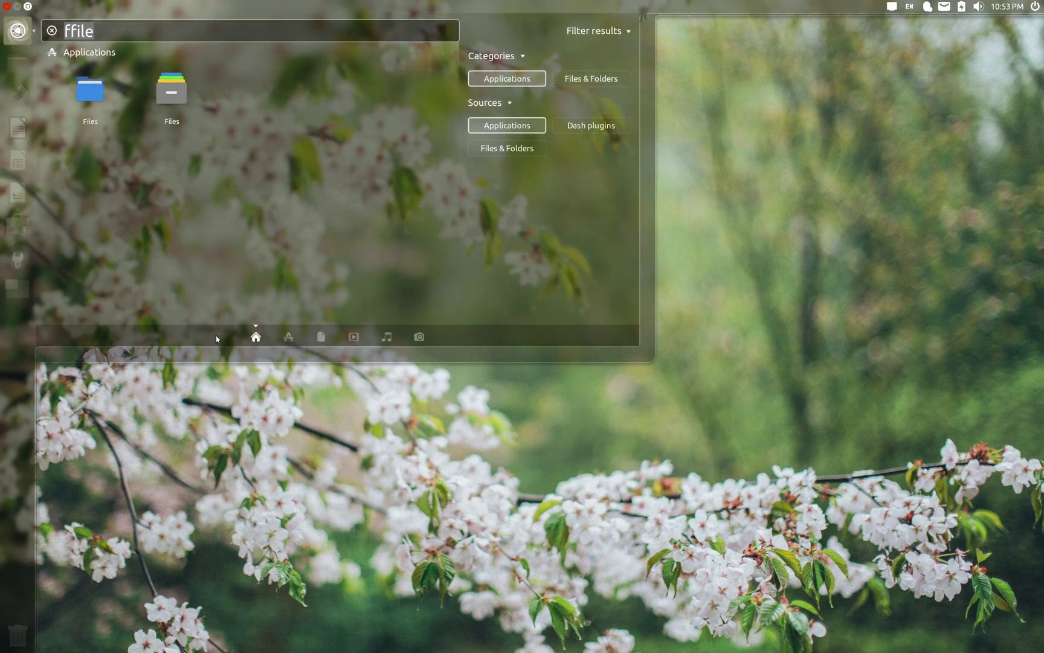
pyautogui.click(289, 335)
pyautogui.click(258, 336)
pyautogui.click(287, 335)
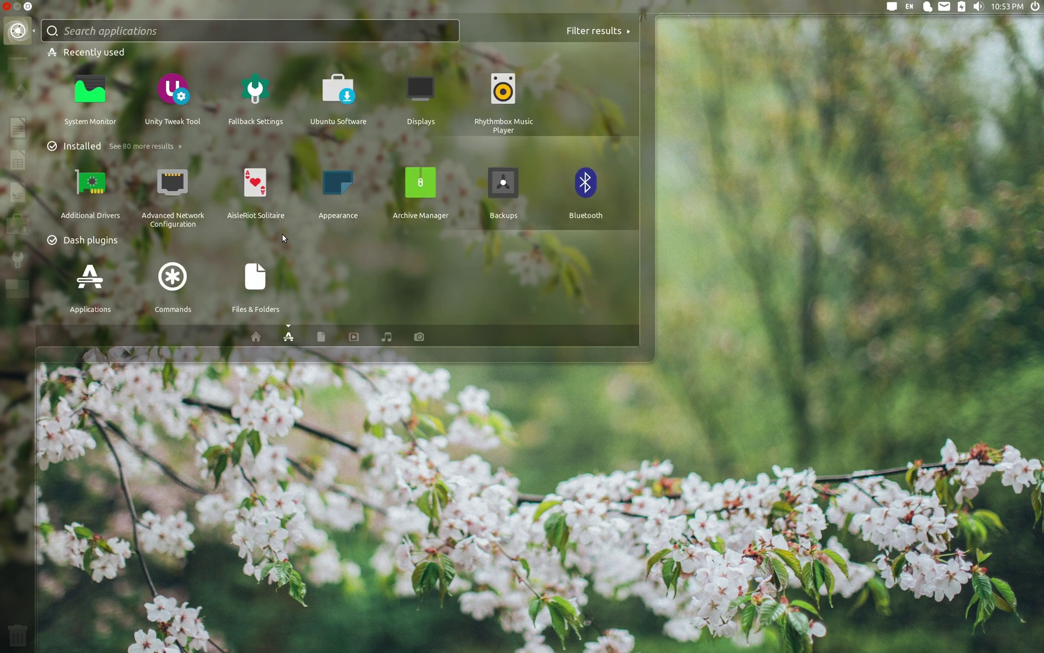